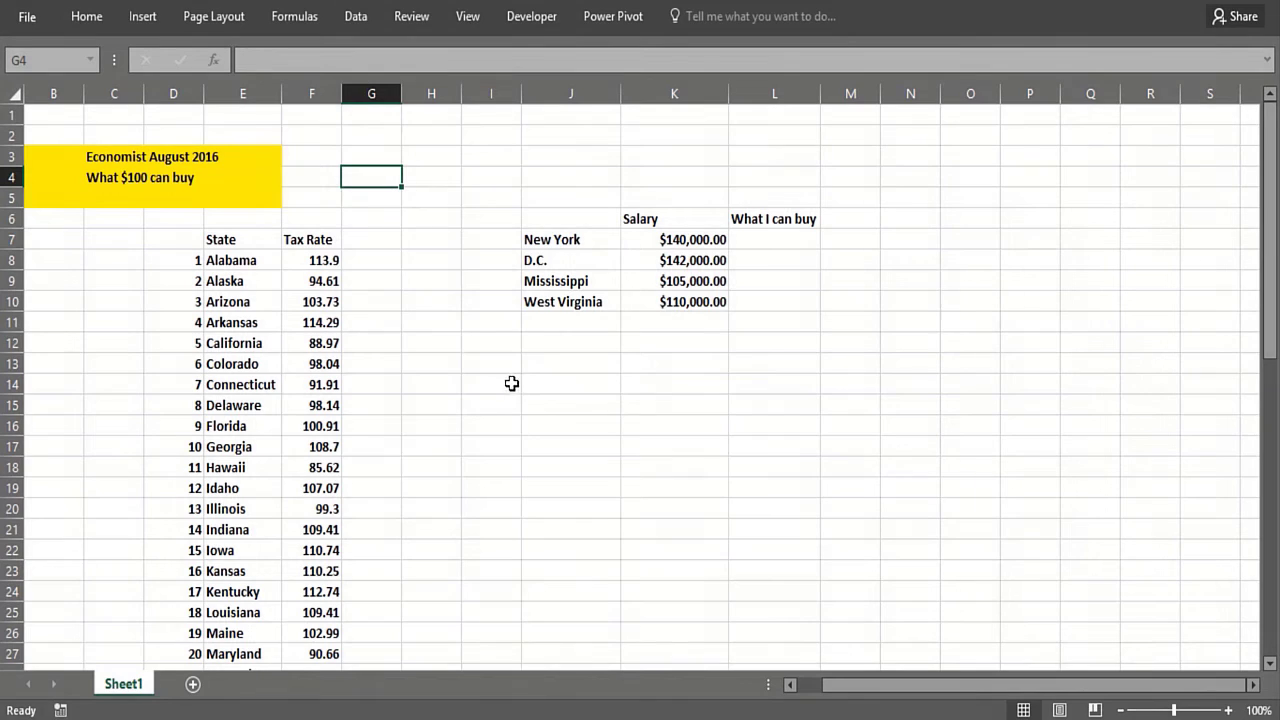
Step: Review the state tax rate list down to row 58 and the salary table of four locations
left_click(497, 352)
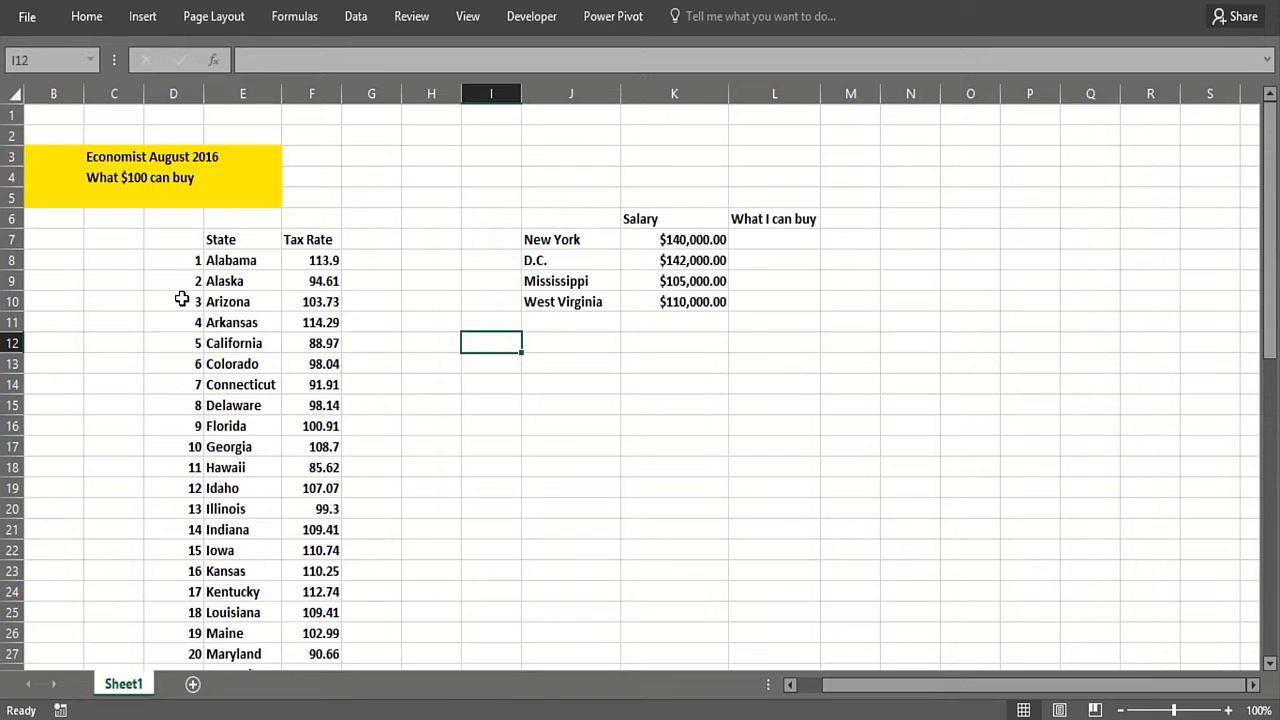
scroll(246, 560, "down", 1)
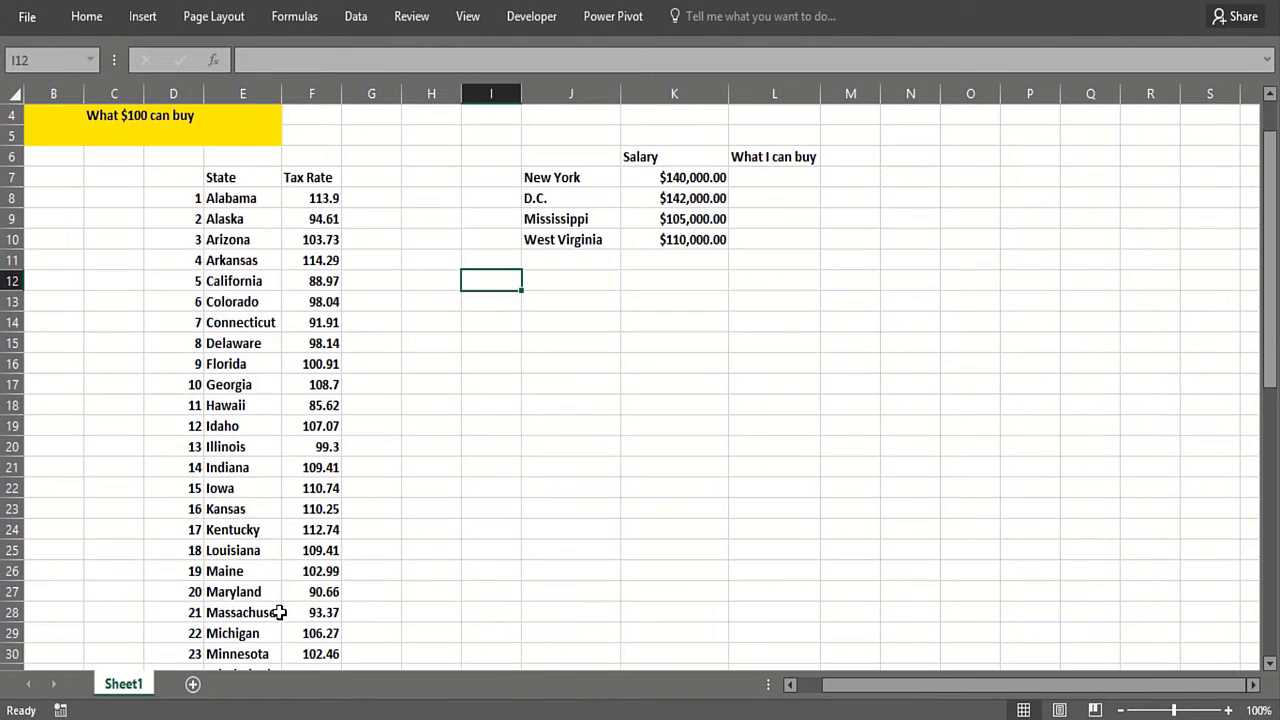
scroll(279, 613, "down", 1)
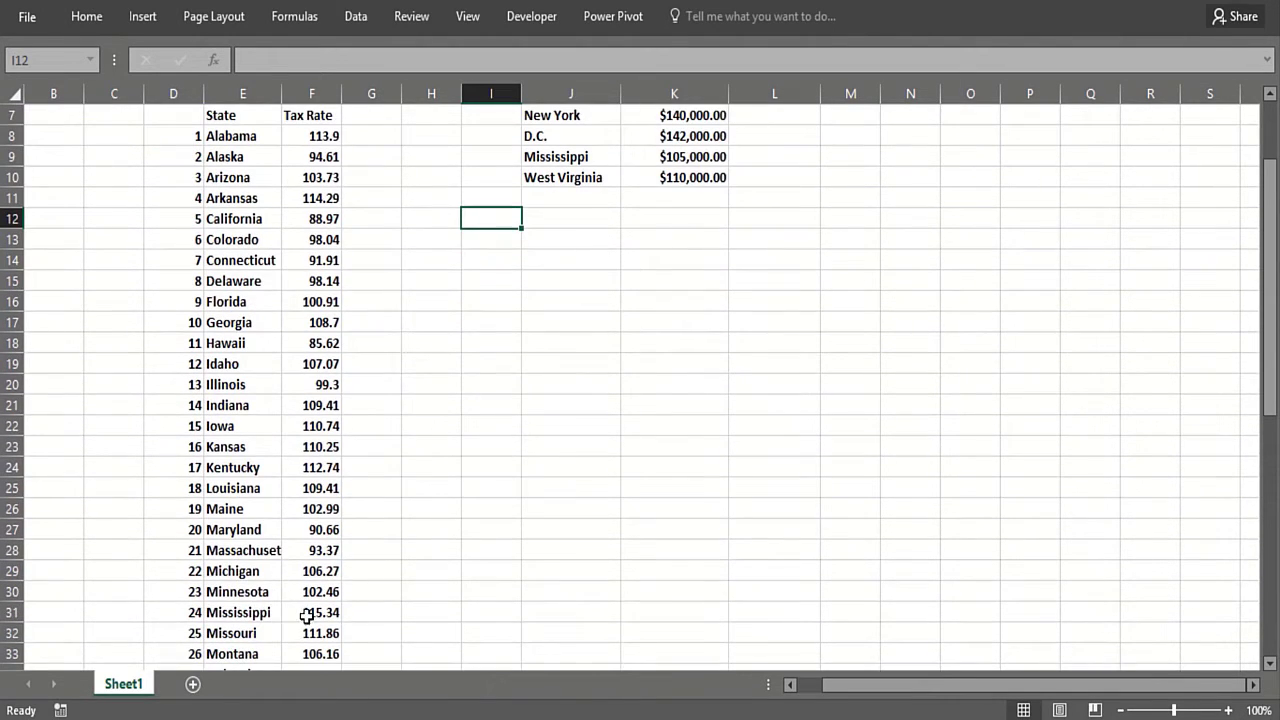
left_click(305, 612)
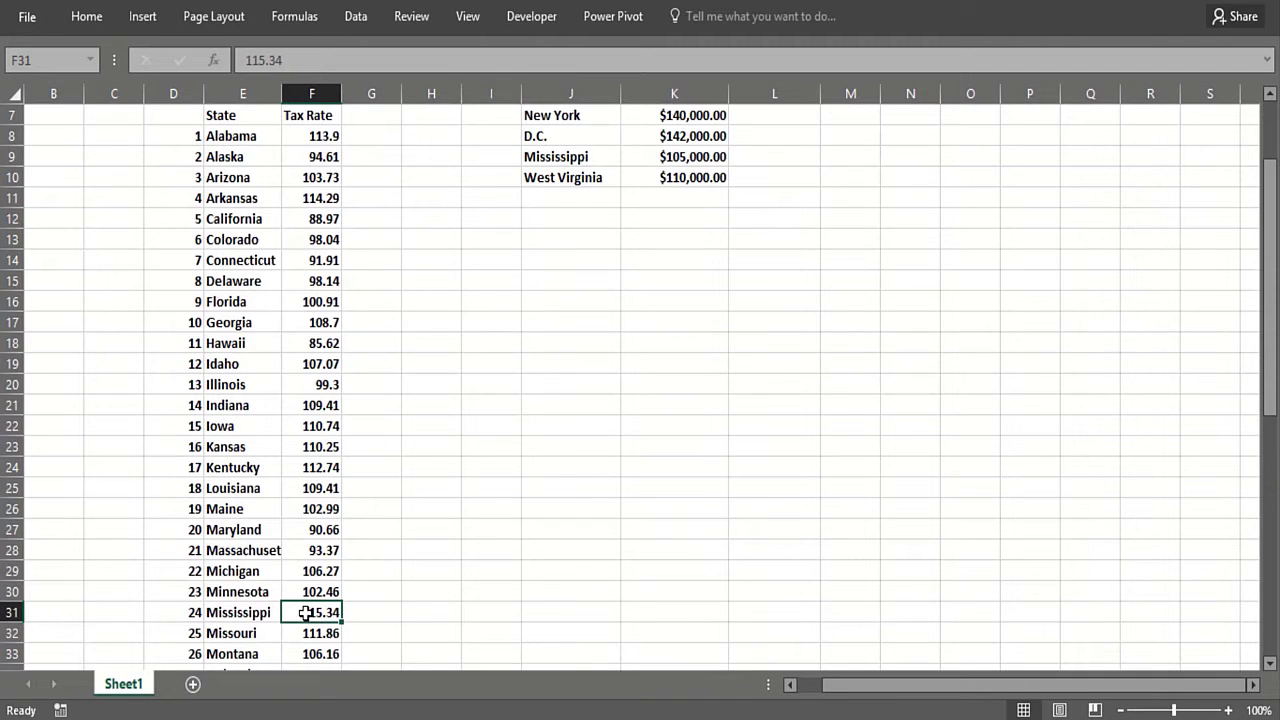
scroll(371, 618, "down", 2)
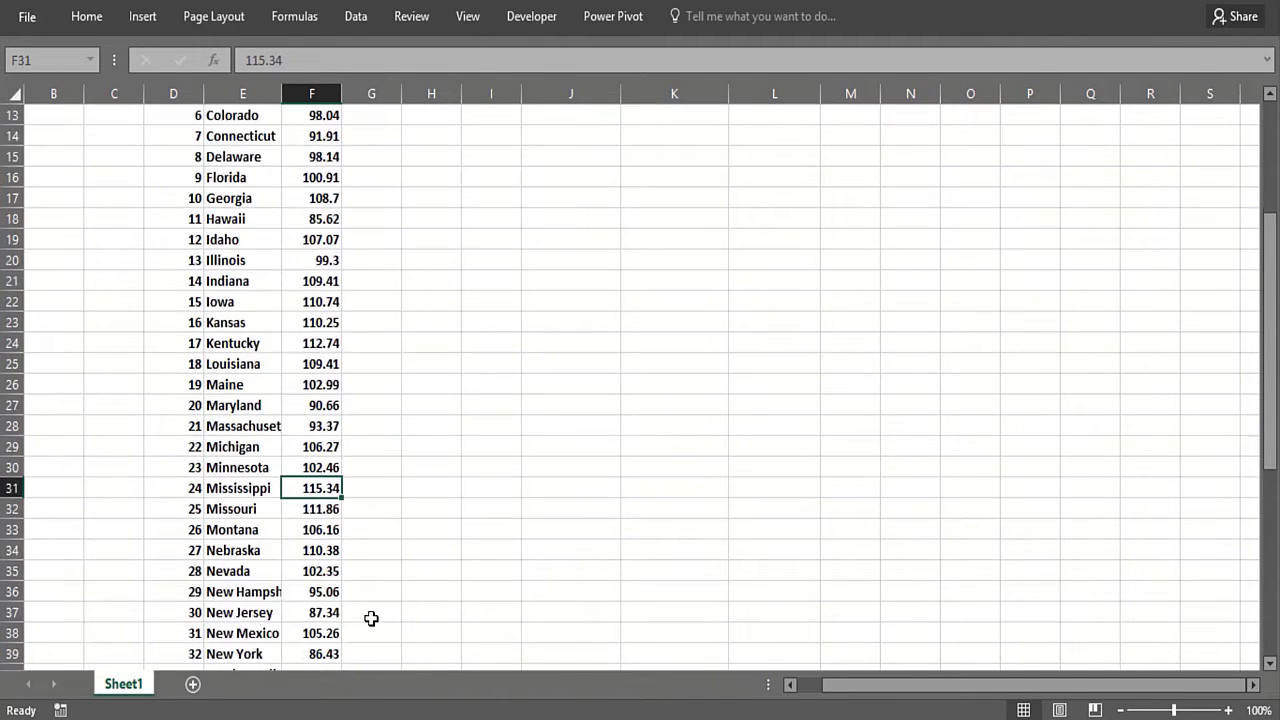
scroll(371, 618, "down", 9)
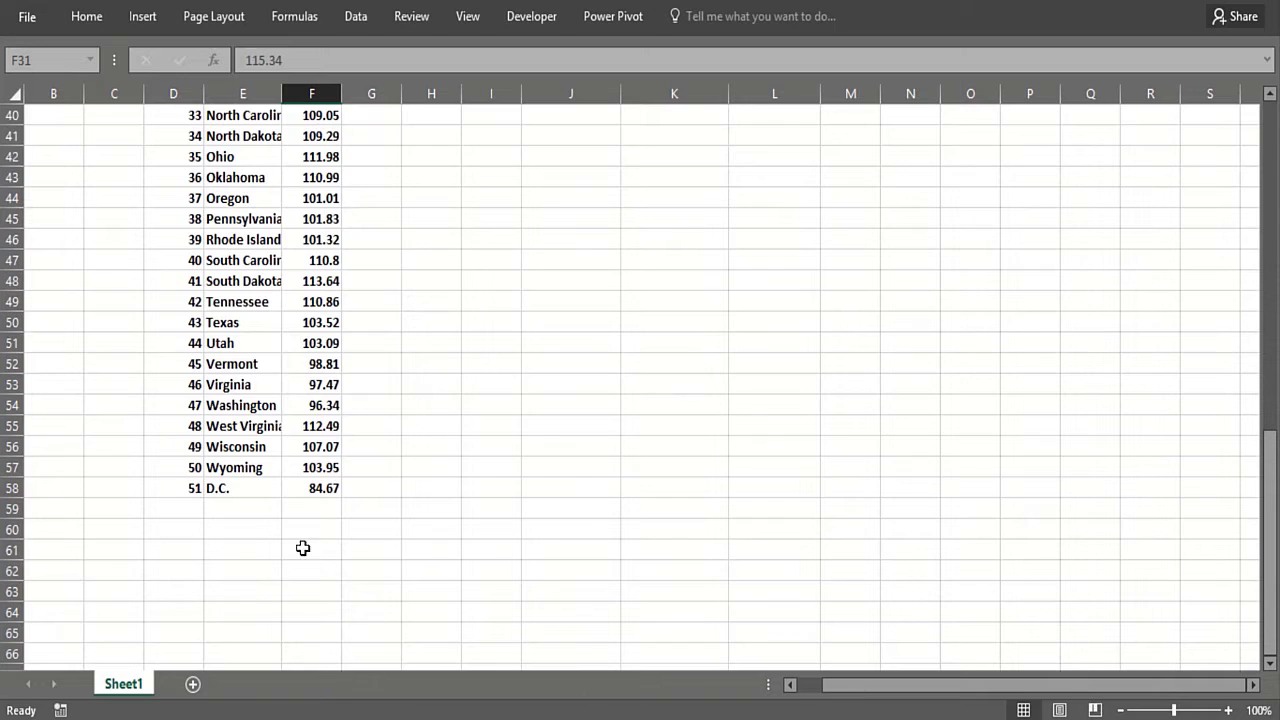
left_click(310, 487)
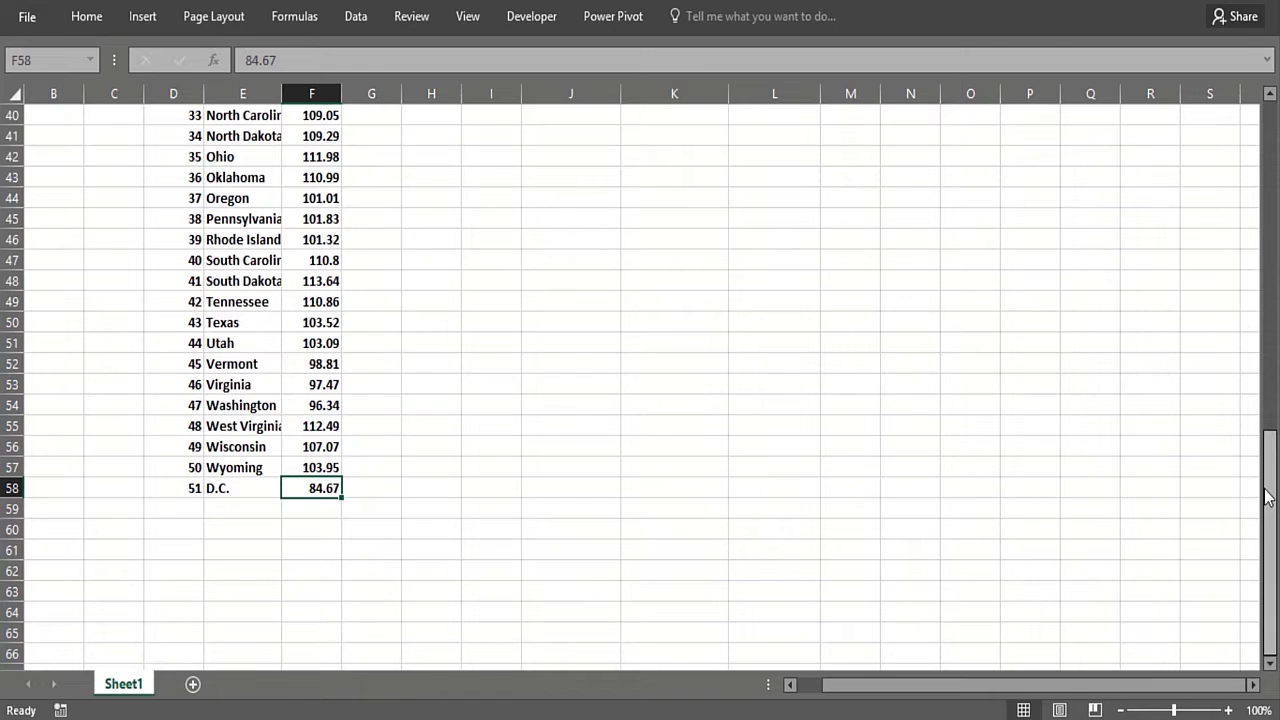
left_click_drag(1266, 490, 1266, 150)
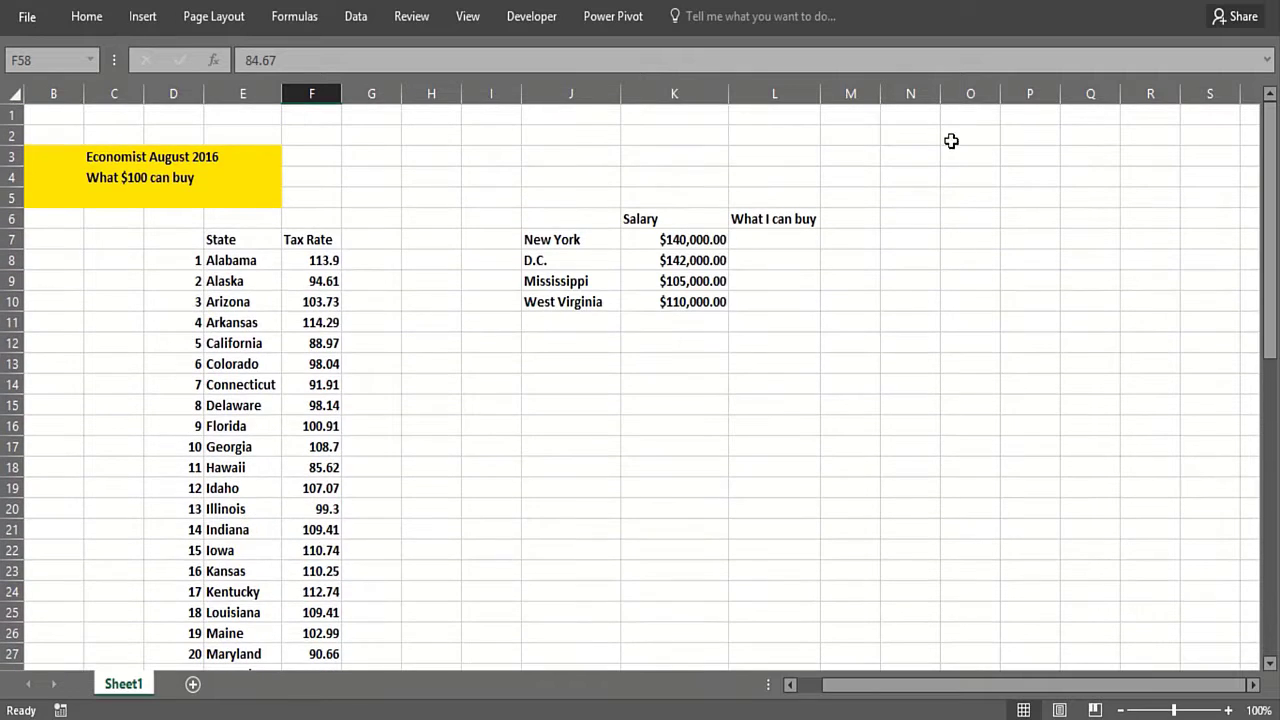
left_click(752, 239)
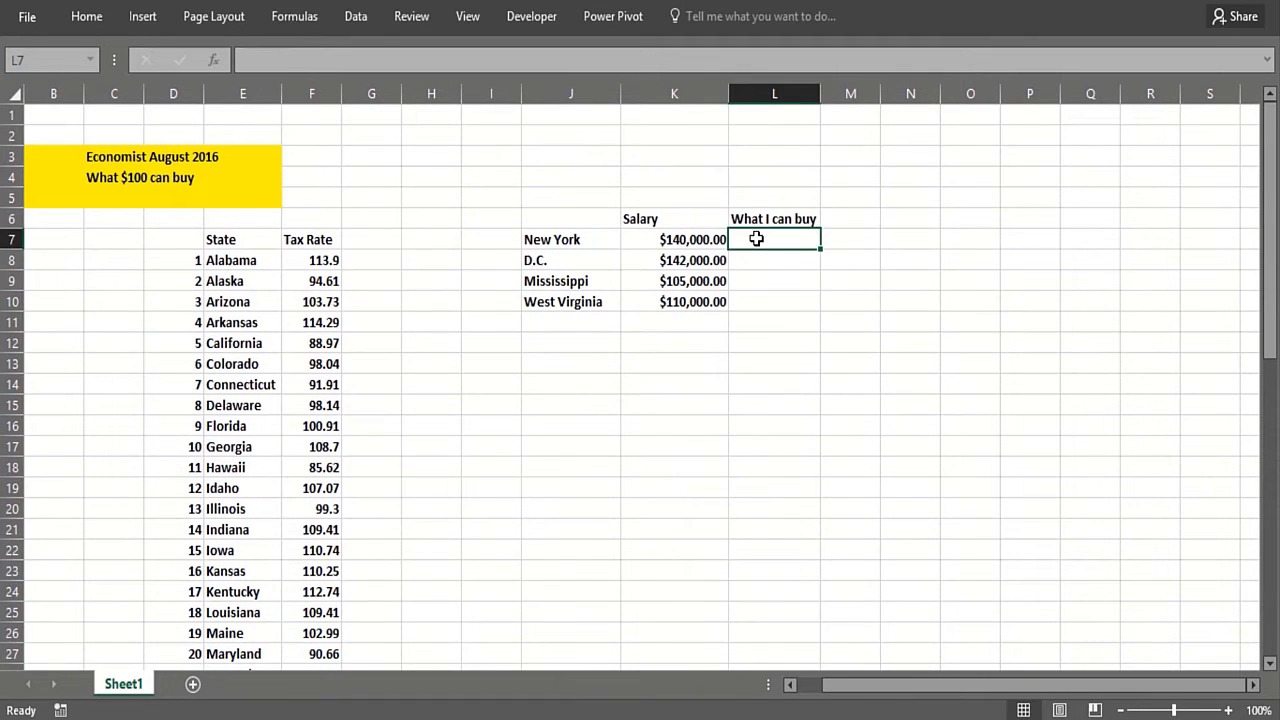
left_click(667, 256)
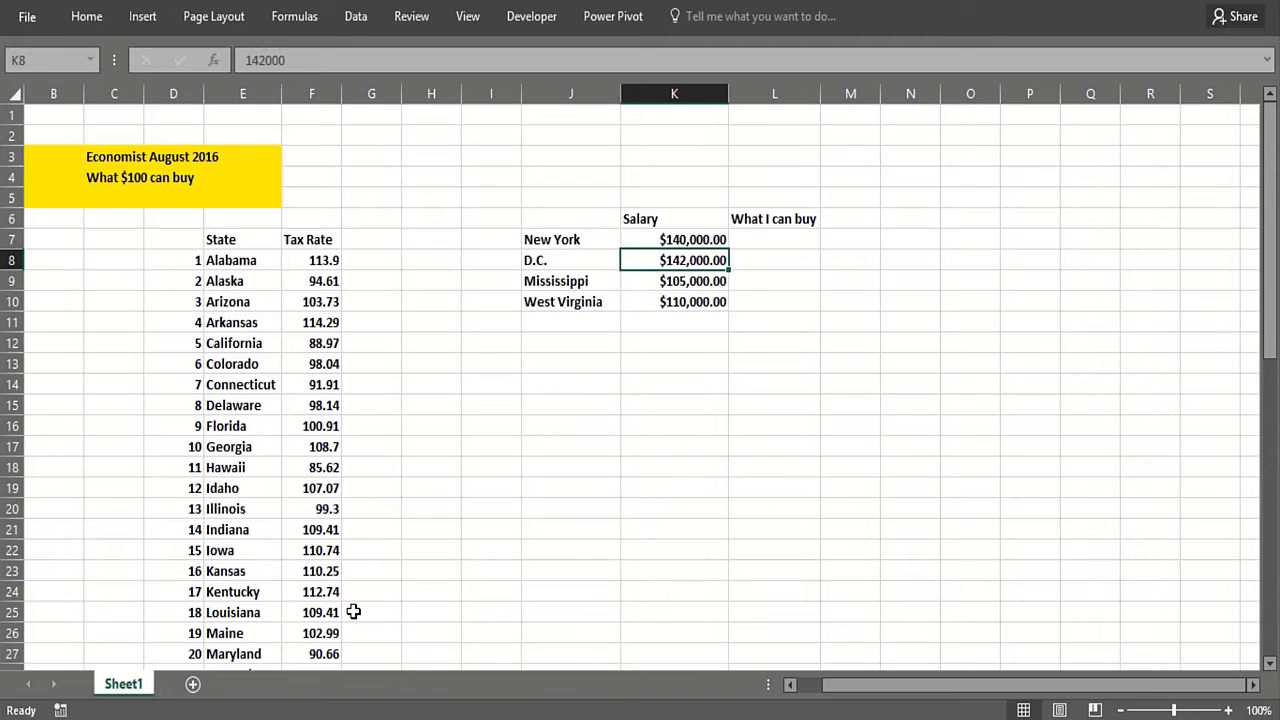
left_click(764, 279)
left_click(771, 243)
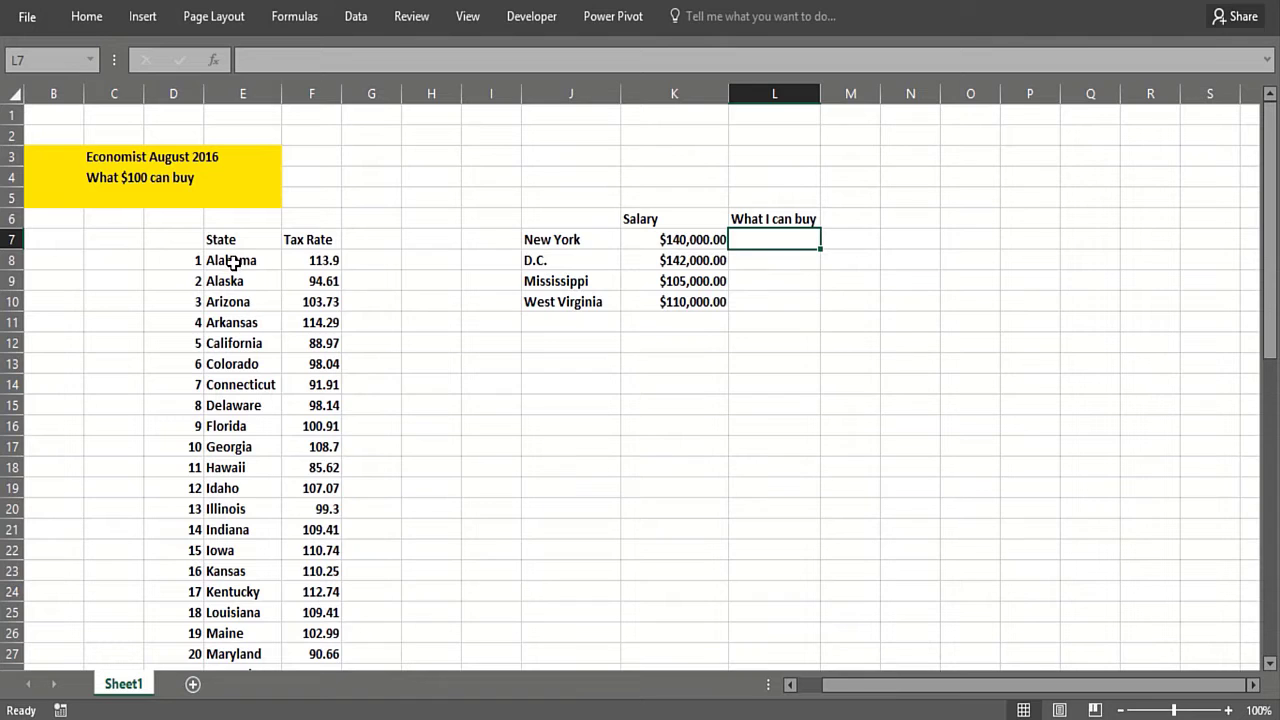
Step: Name the state and tax rate range E8:F58 as lookup, and reselect it by that name
left_click_drag(271, 262, 293, 268)
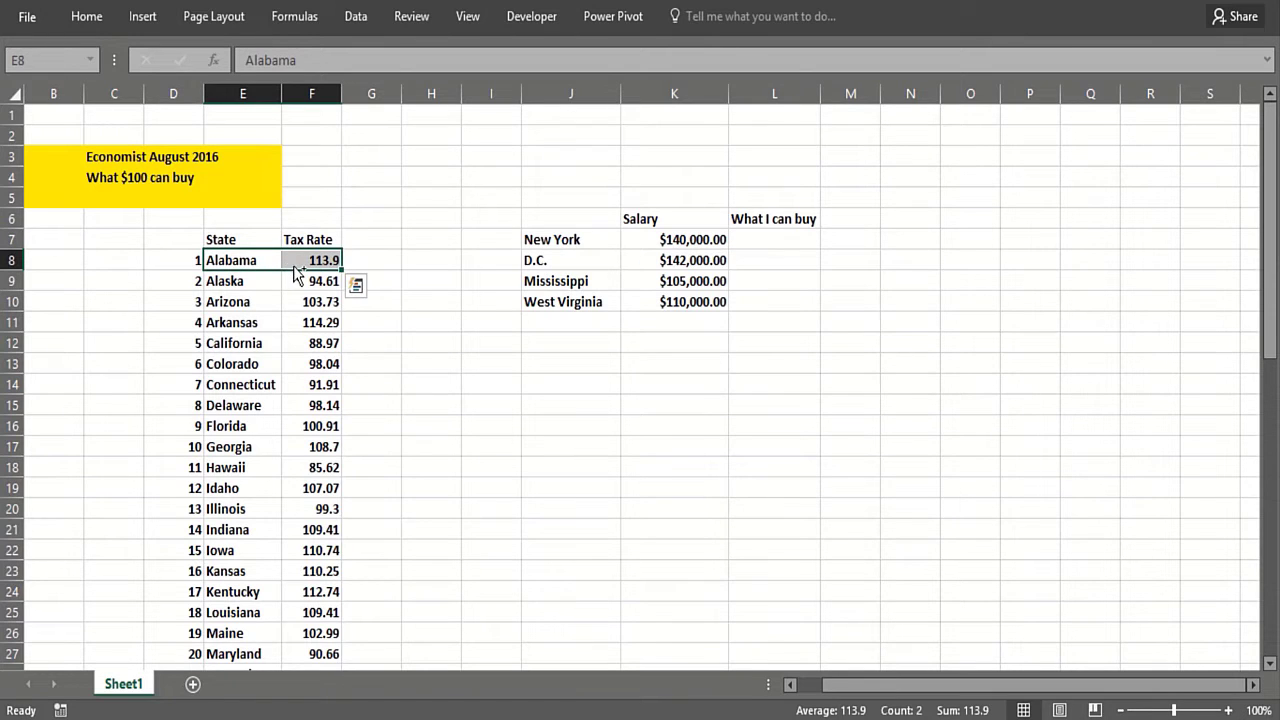
key("ctrl+shift+Down")
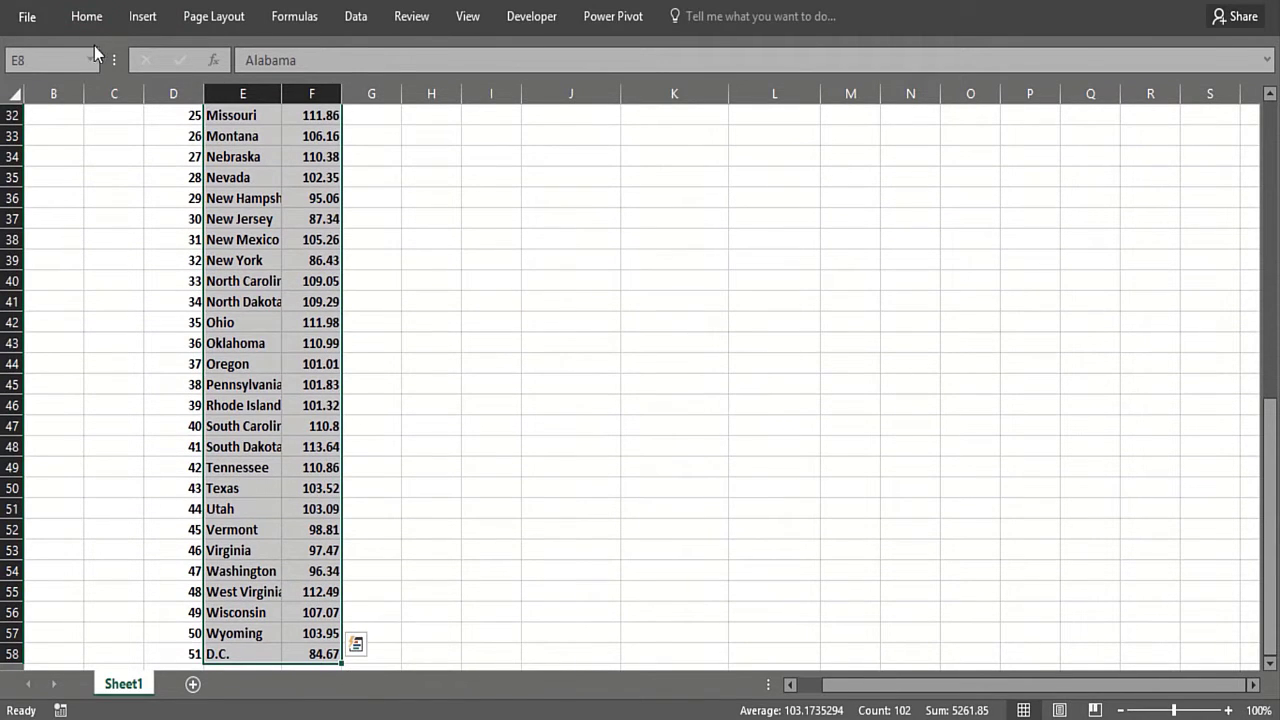
left_click(90, 60)
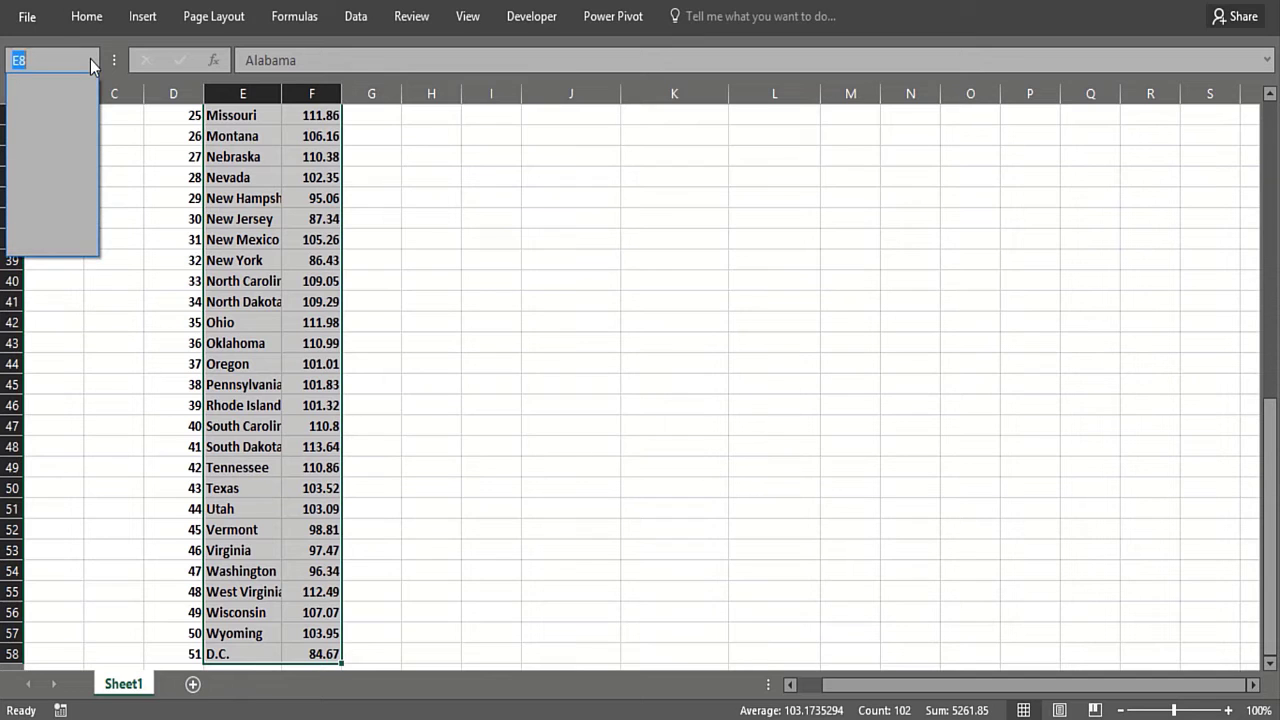
type("lookup")
key("Return")
left_click(560, 363)
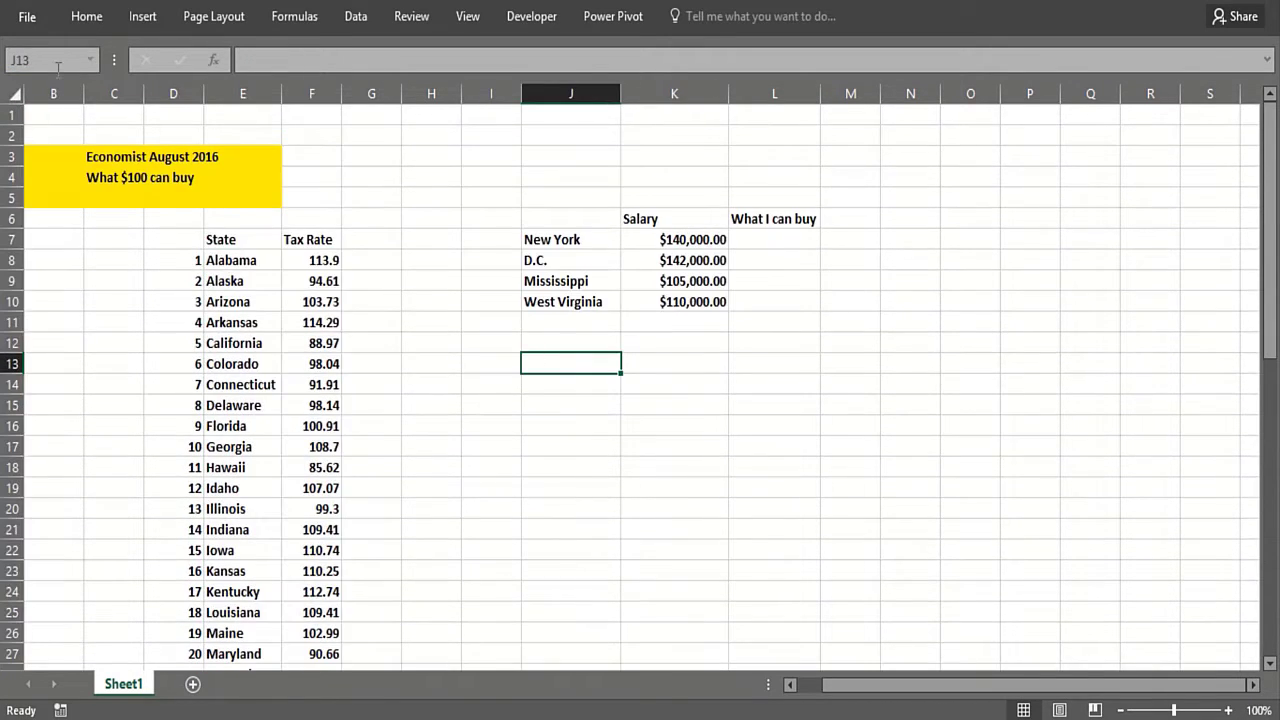
left_click(90, 60)
left_click(50, 84)
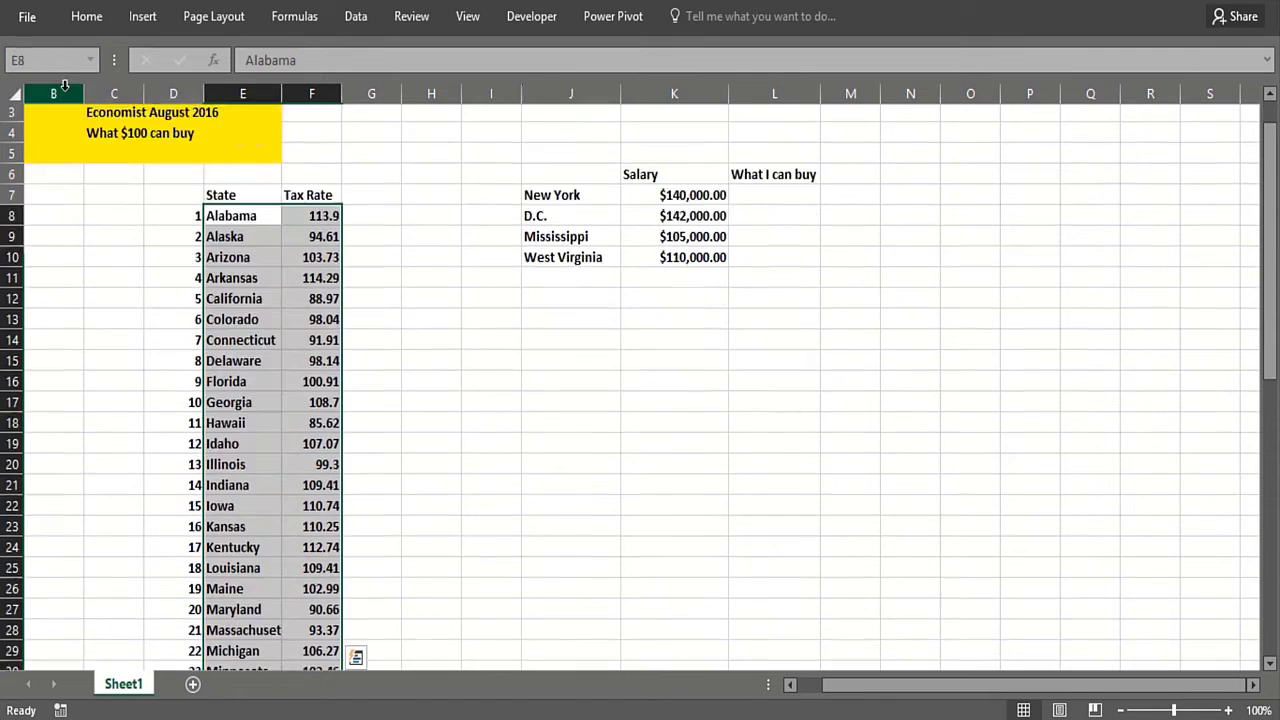
scroll(737, 278, "up", 2)
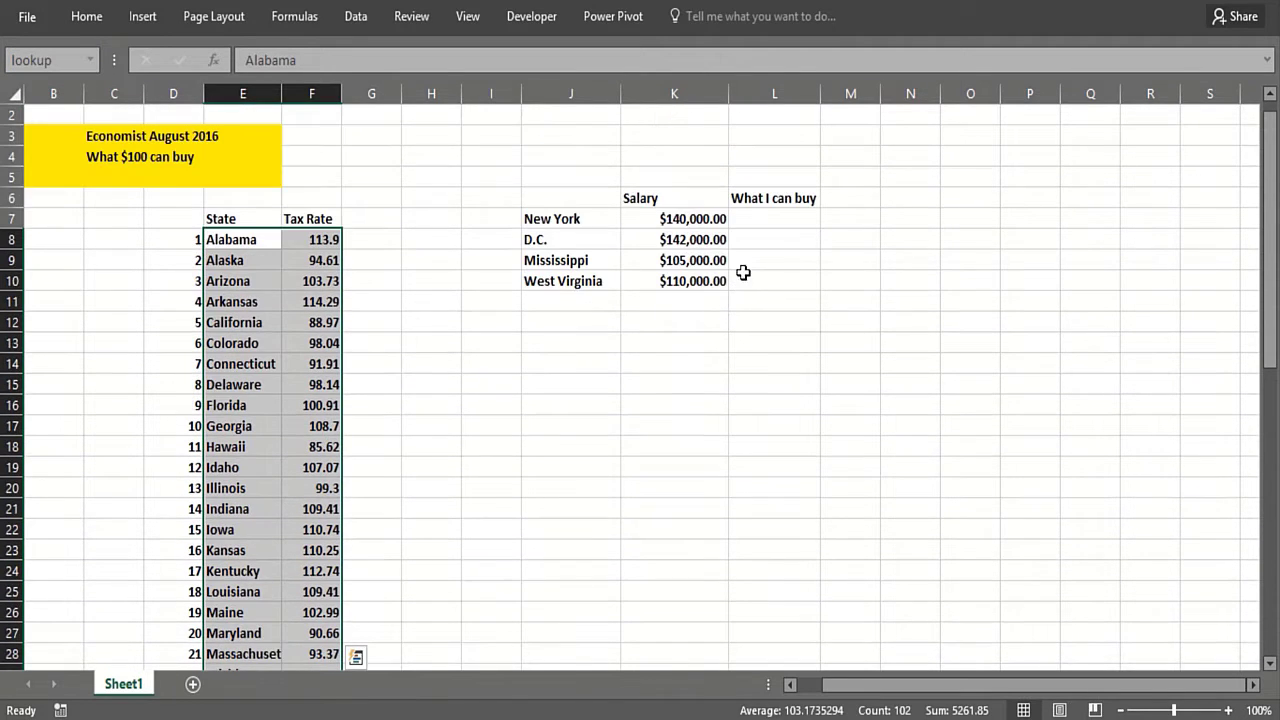
Step: In L7, start a formula multiplying the New York salary K7 by a VLOOKUP of J7
left_click(754, 219)
type("=")
left_click(688, 222)
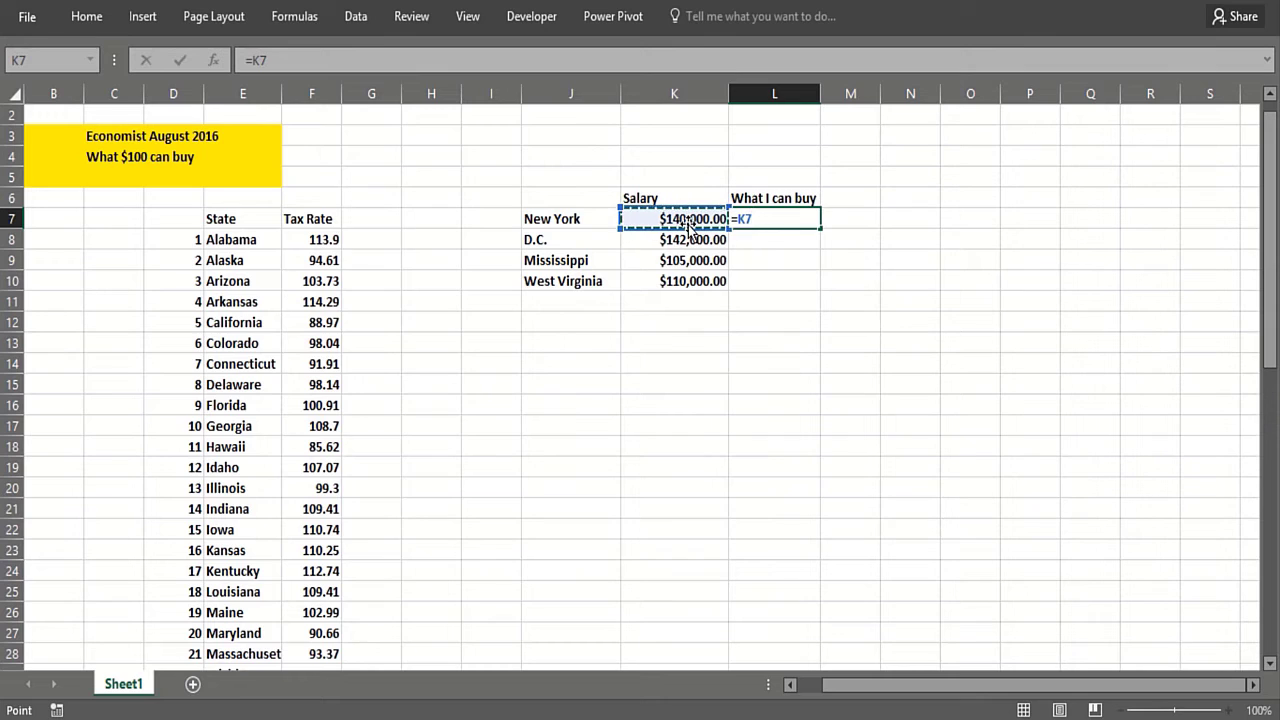
type("*vlo")
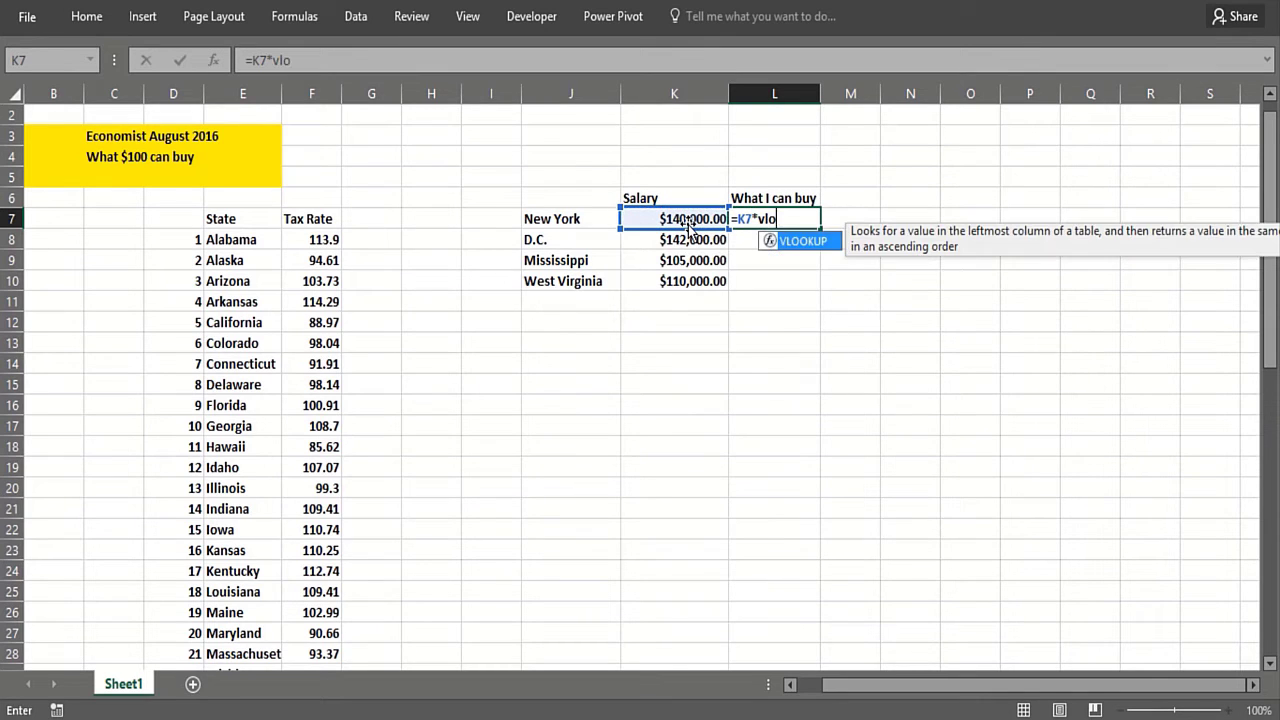
type("oku")
type("p(")
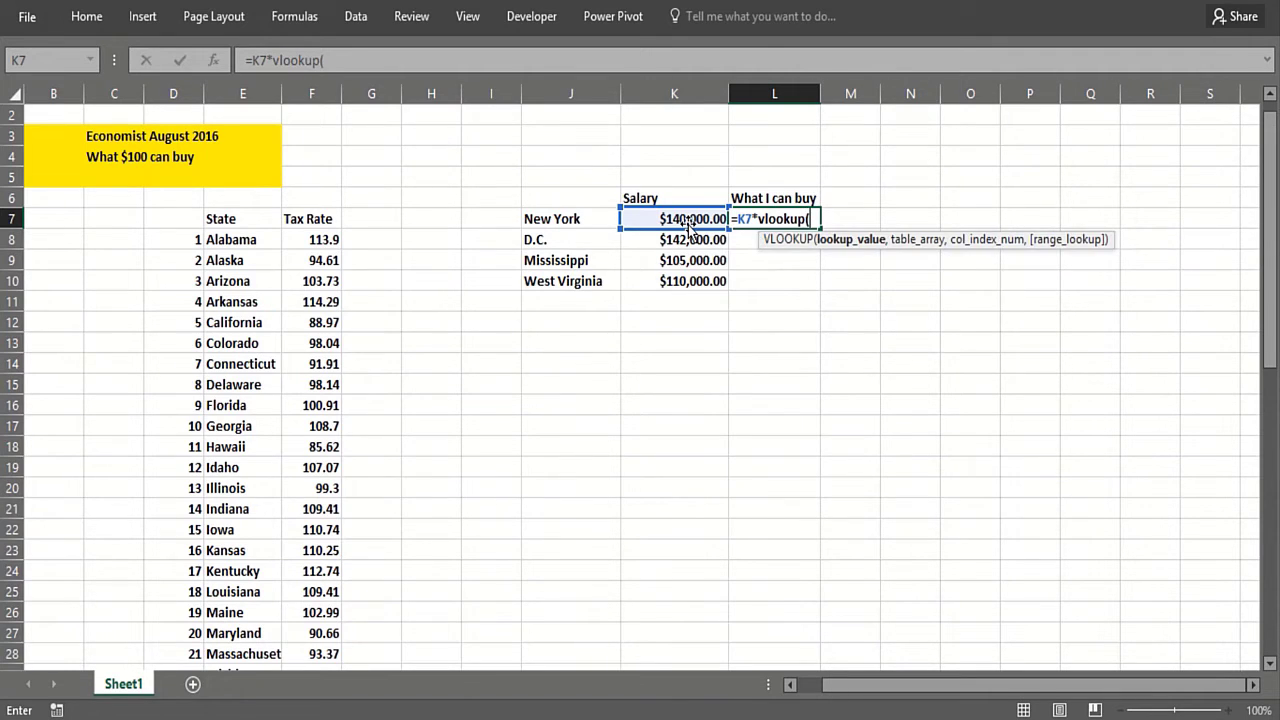
left_click(583, 218)
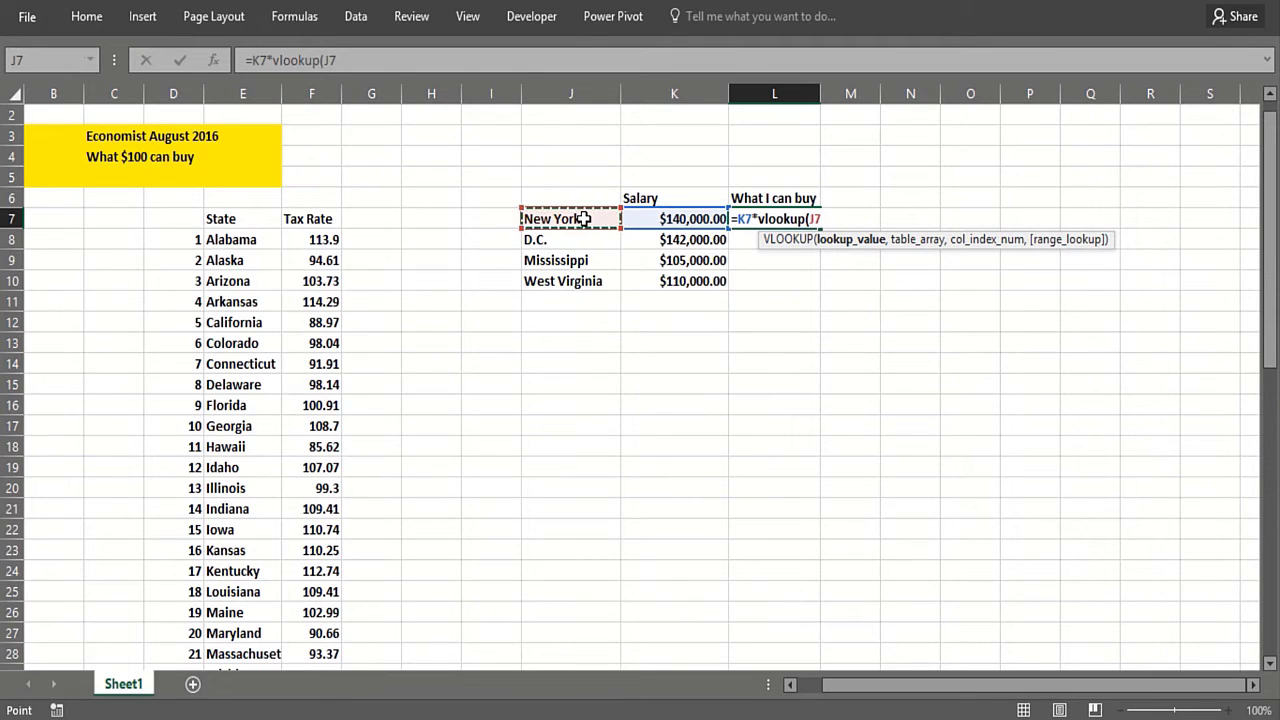
type(",")
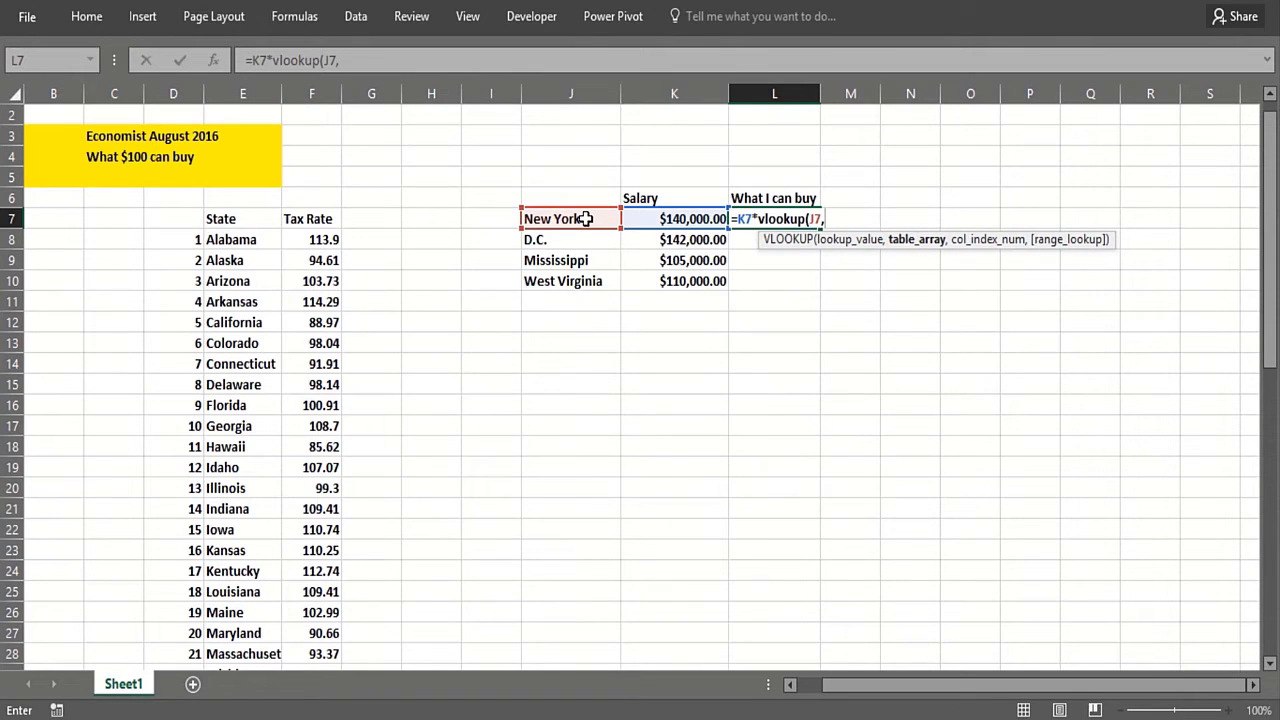
Step: Complete the formula as =K7*VLOOKUP(J7,lookup,2,FALSE)/100, pasting the lookup range name
key("F3")
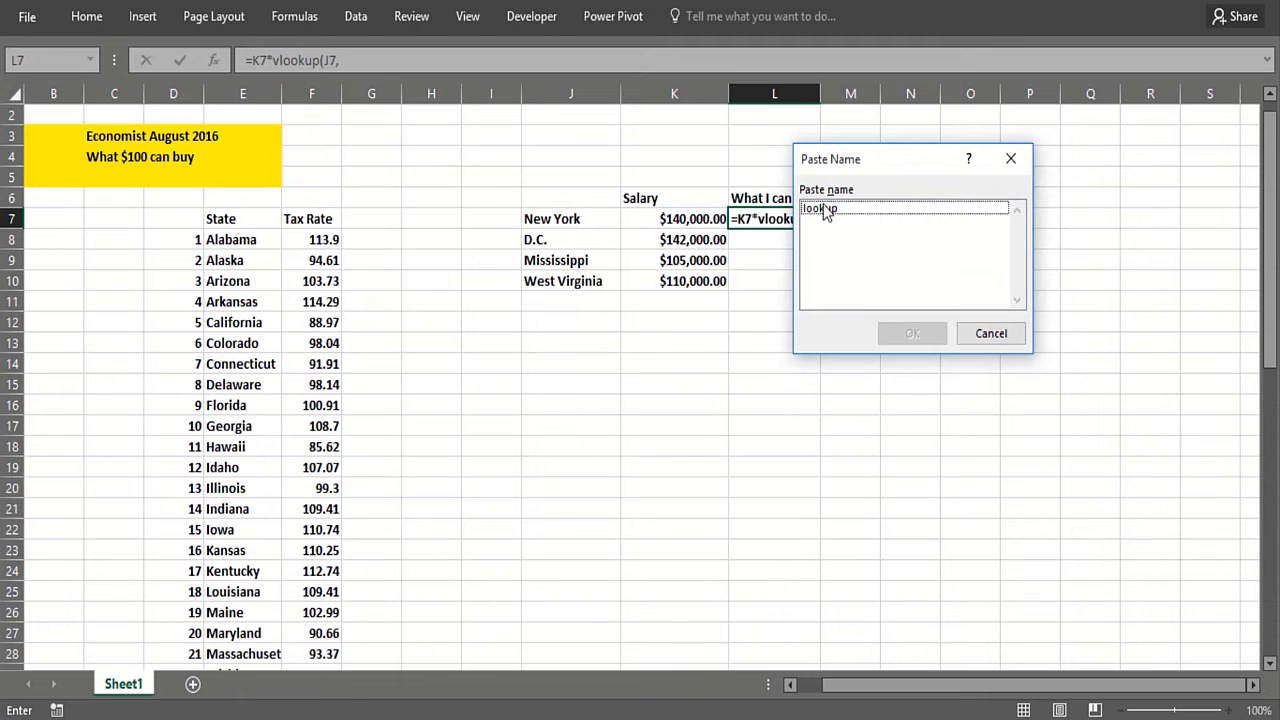
left_click(826, 208)
left_click(906, 334)
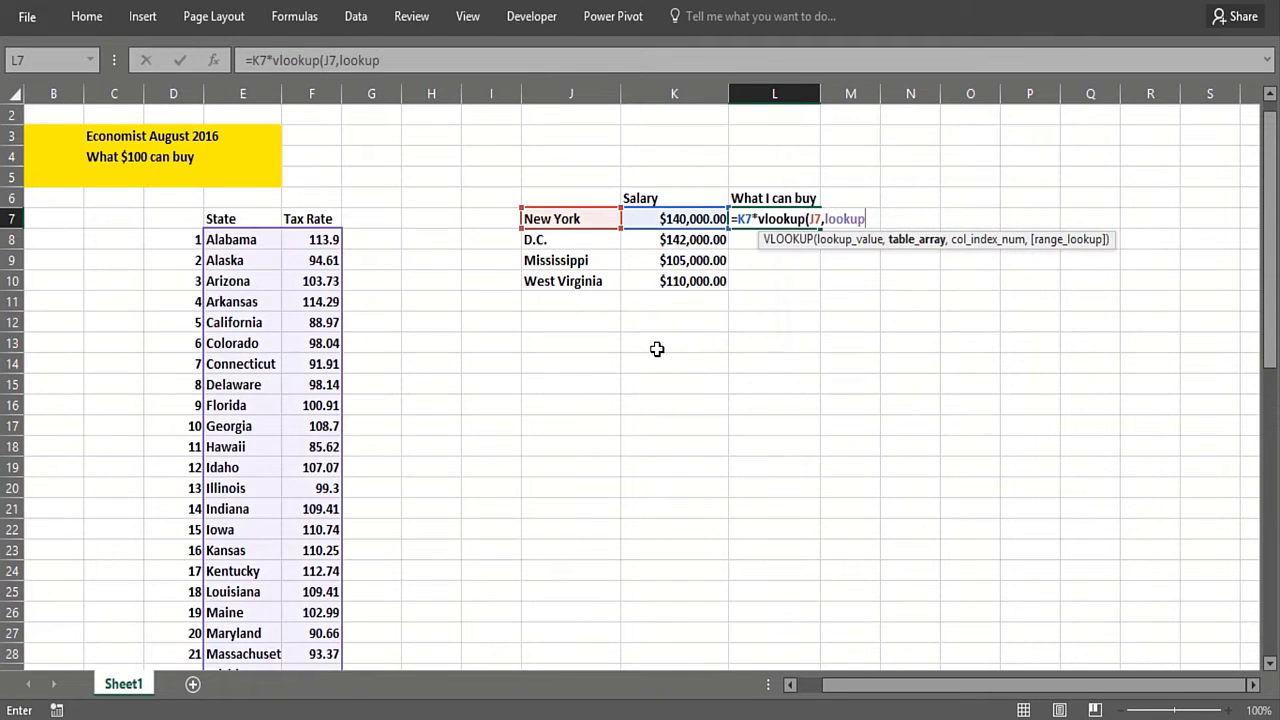
type(",2")
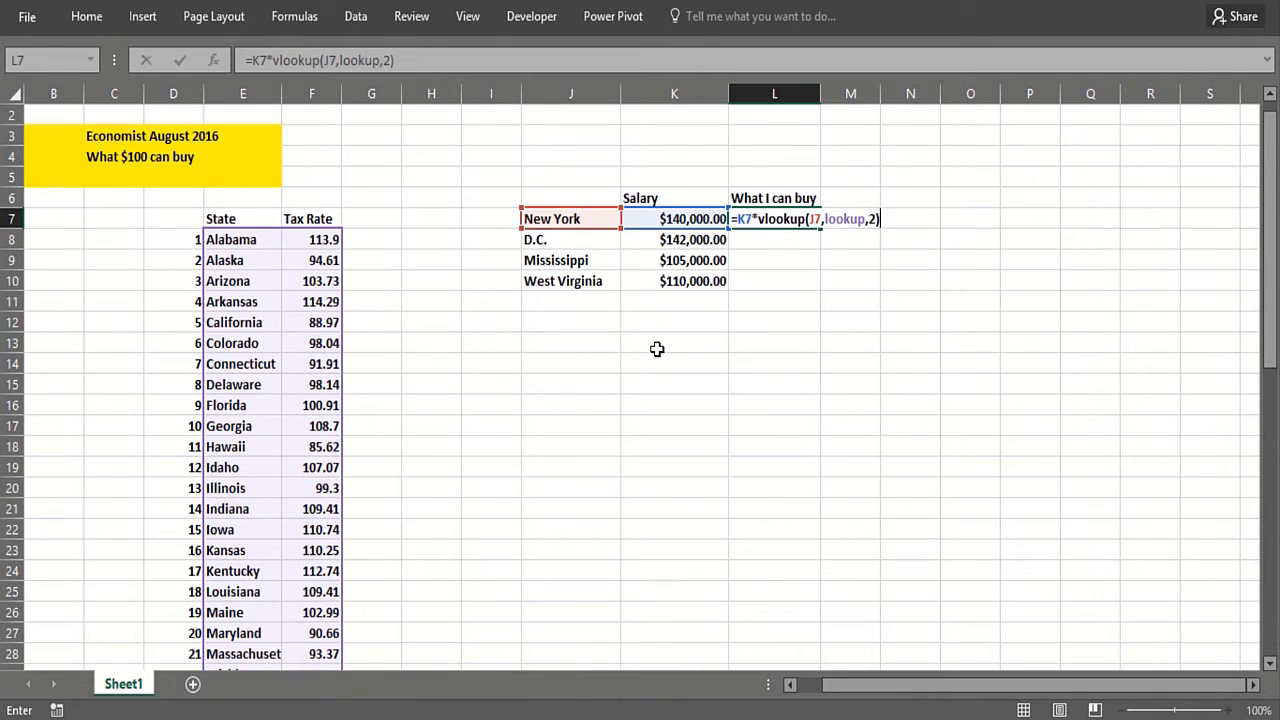
key("BackSpace")
type(",fals")
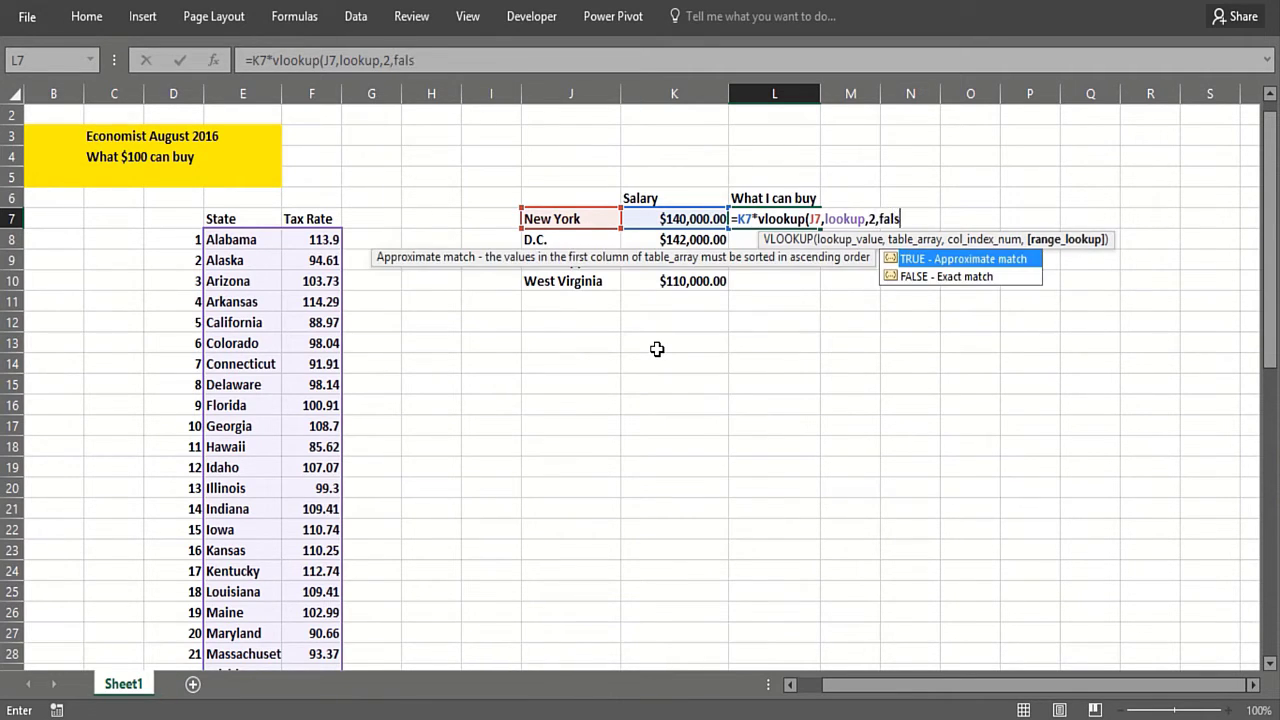
type("e)/100")
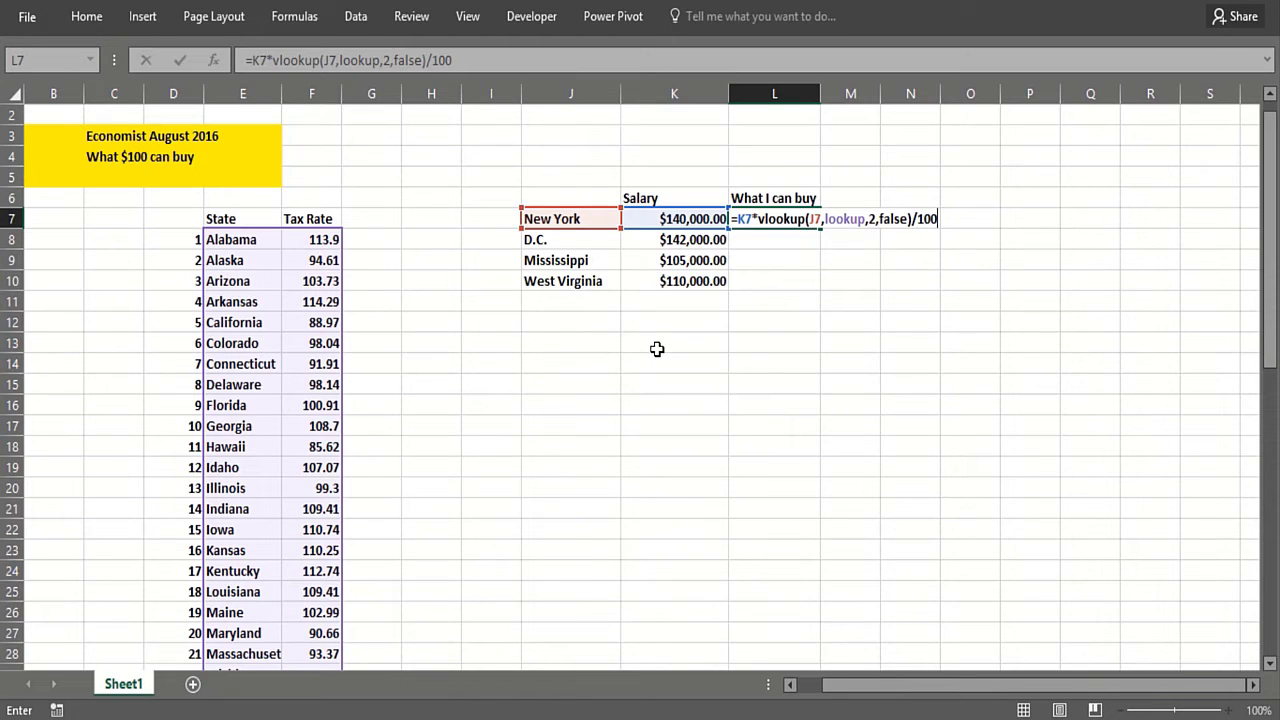
key("Return")
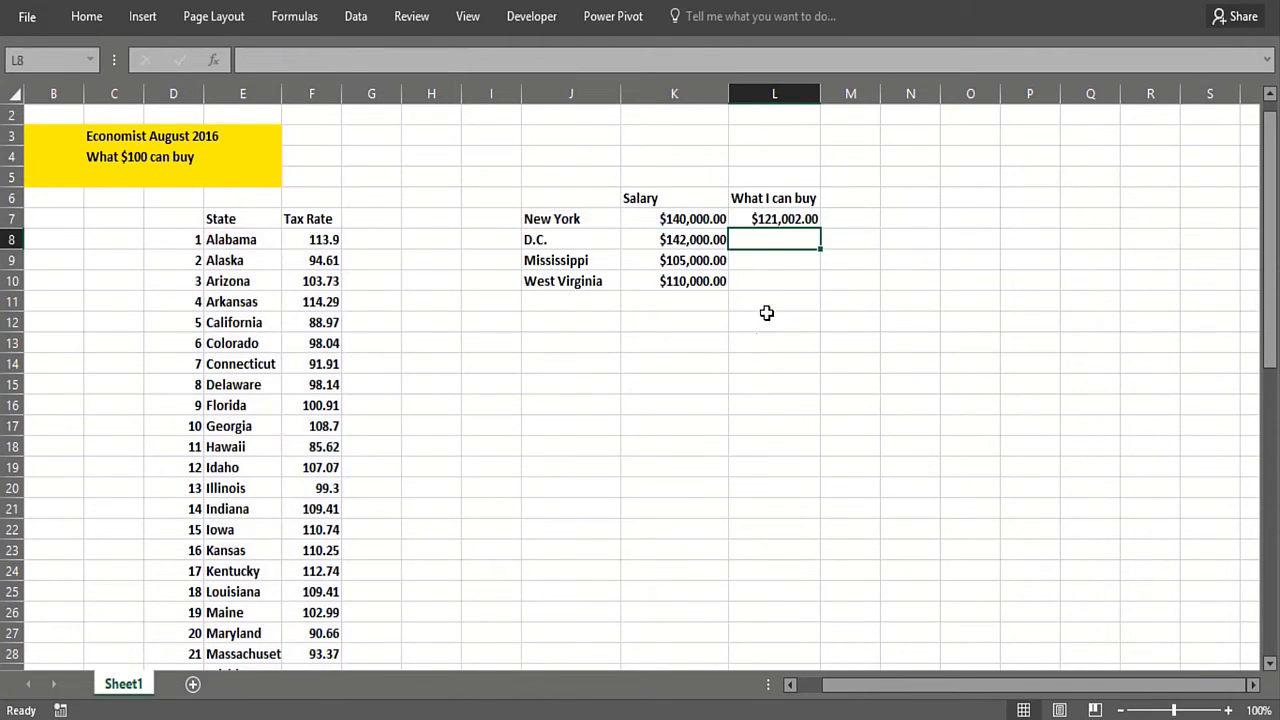
Step: Fill the L7 formula down to L10 for the other locations
left_click(787, 215)
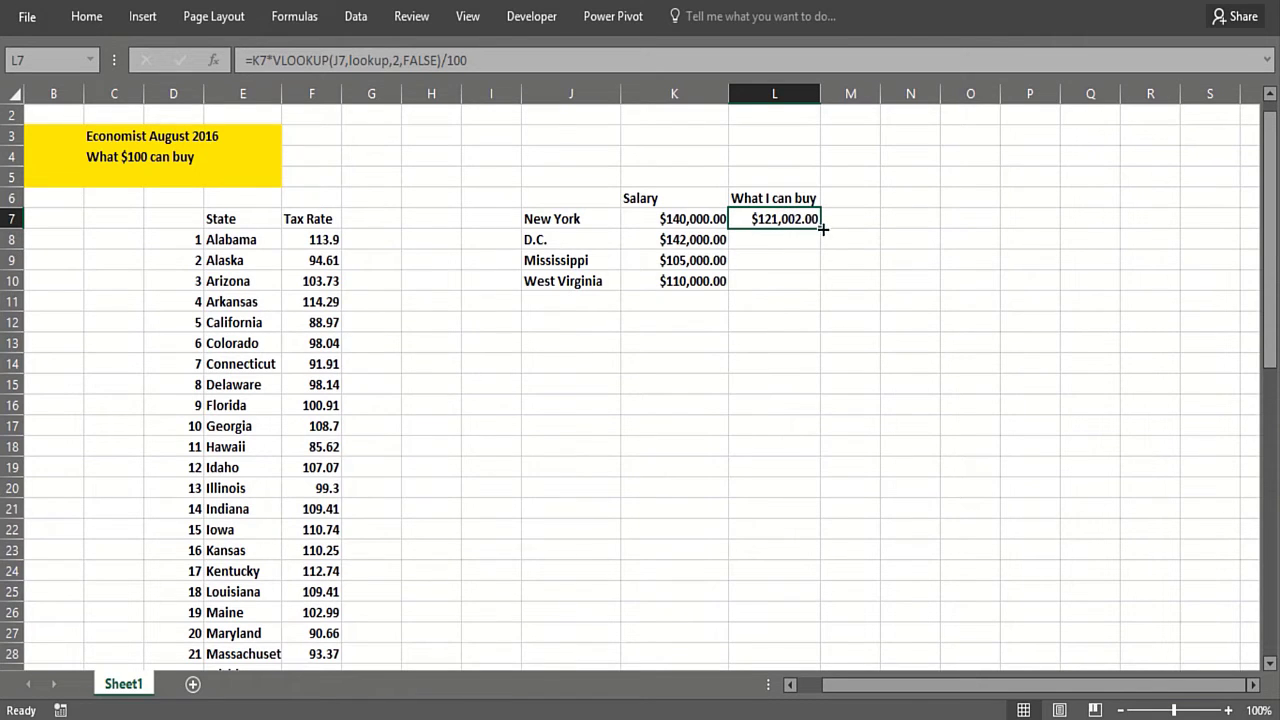
left_click_drag(820, 227, 816, 285)
left_click(765, 241)
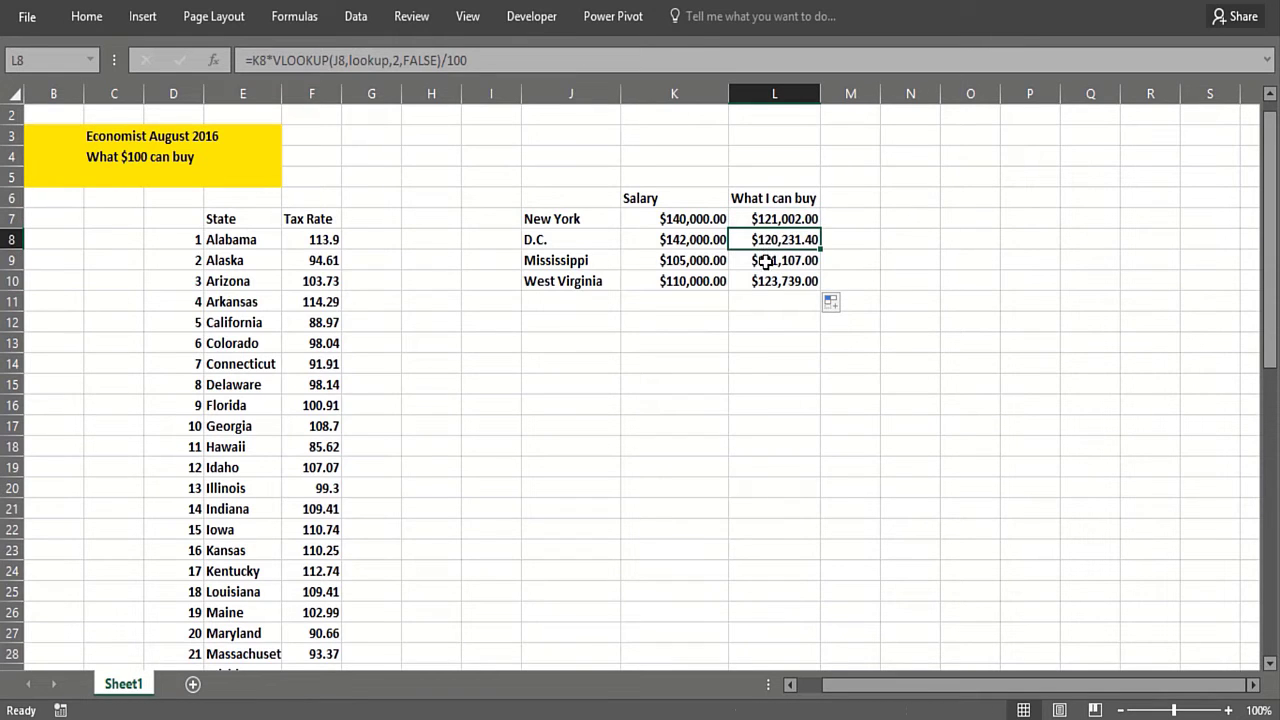
Step: Inspect the copied formulas in L8:L10 and the salary values they reference
left_click(760, 258)
left_click(742, 280)
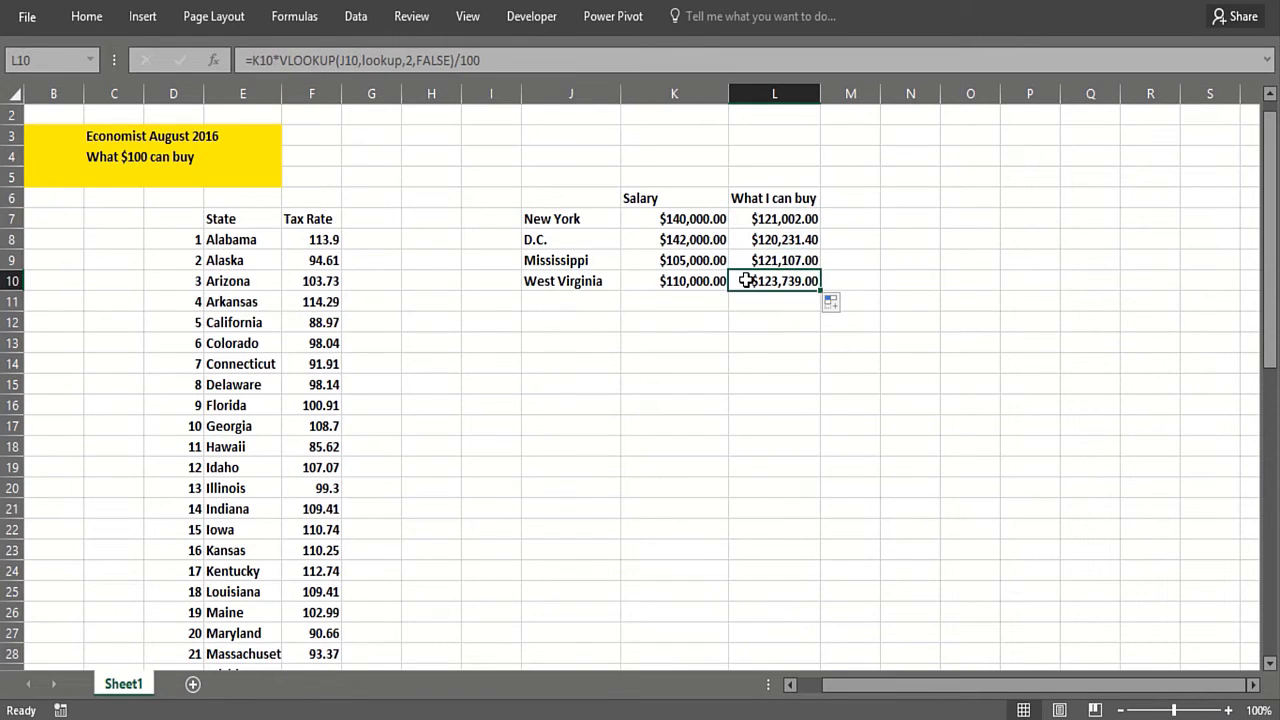
left_click(677, 281)
left_click(767, 281)
left_click(765, 260)
left_click(764, 220)
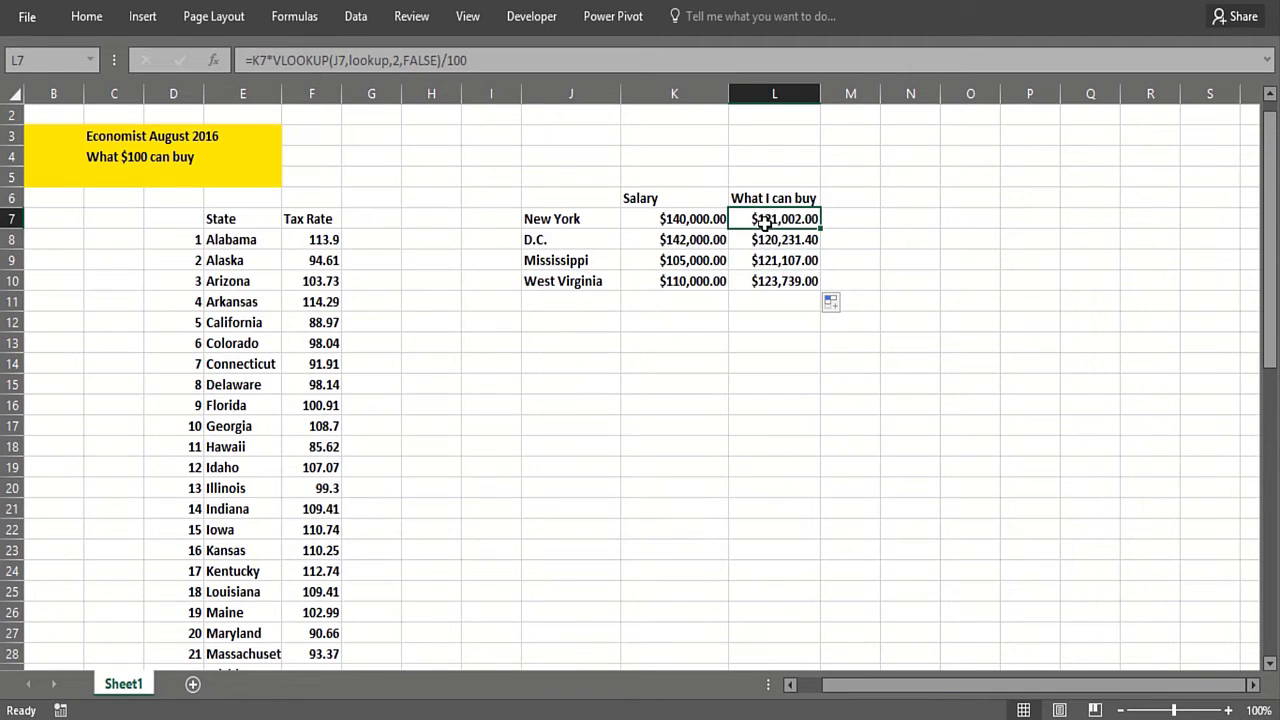
left_click(759, 240)
left_click(760, 258)
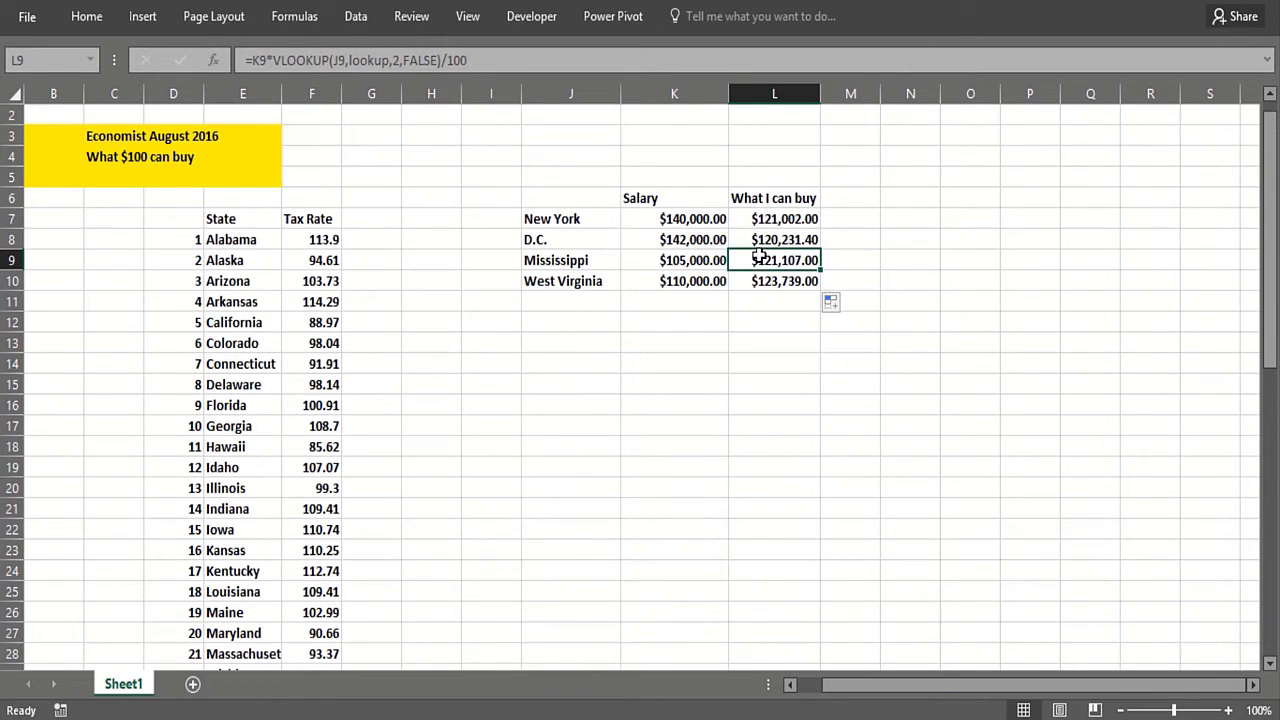
left_click(703, 260)
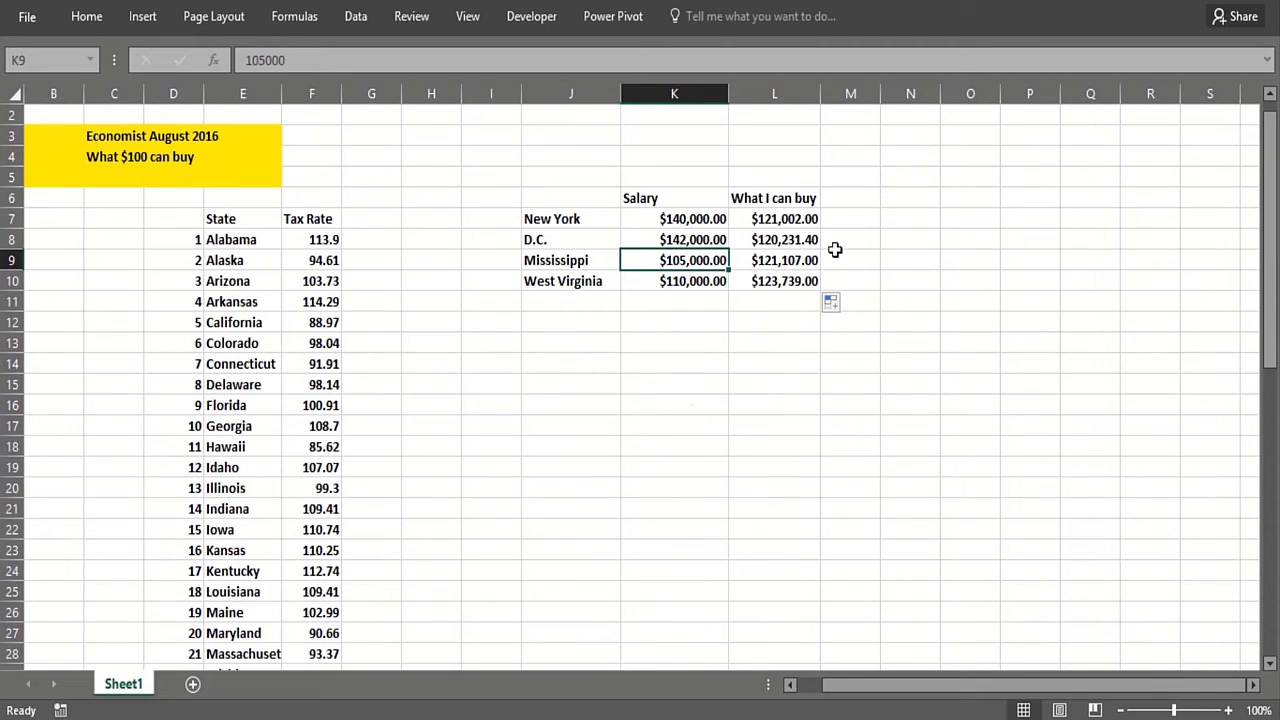
Step: In M7, enter =FORMULATEXT(L7) to display the formula used in L7
left_click(846, 218)
type("=")
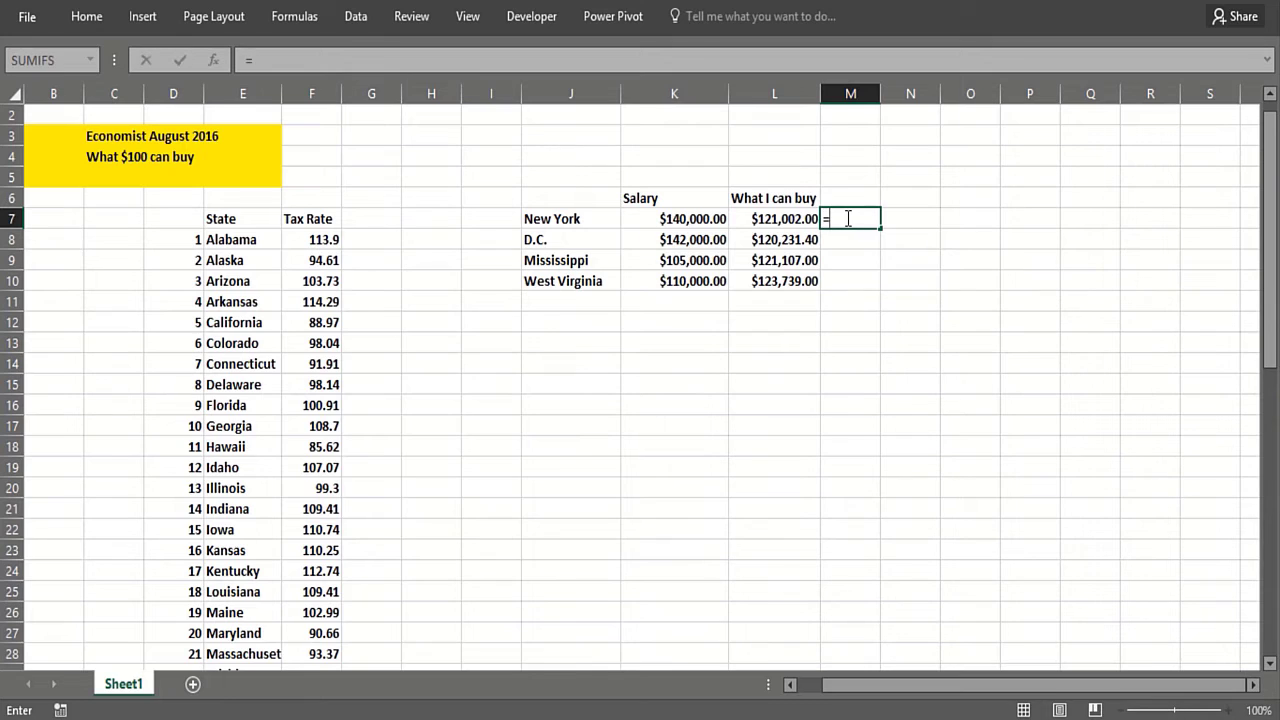
type("form")
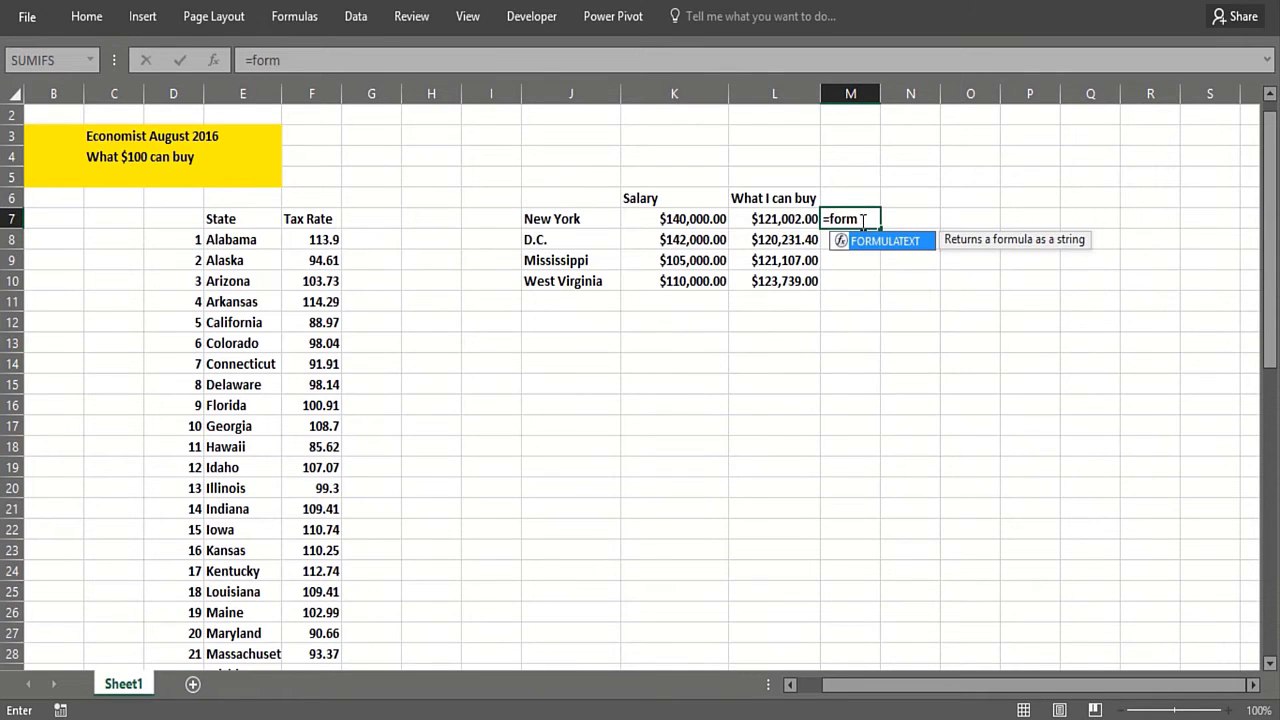
double_click(870, 241)
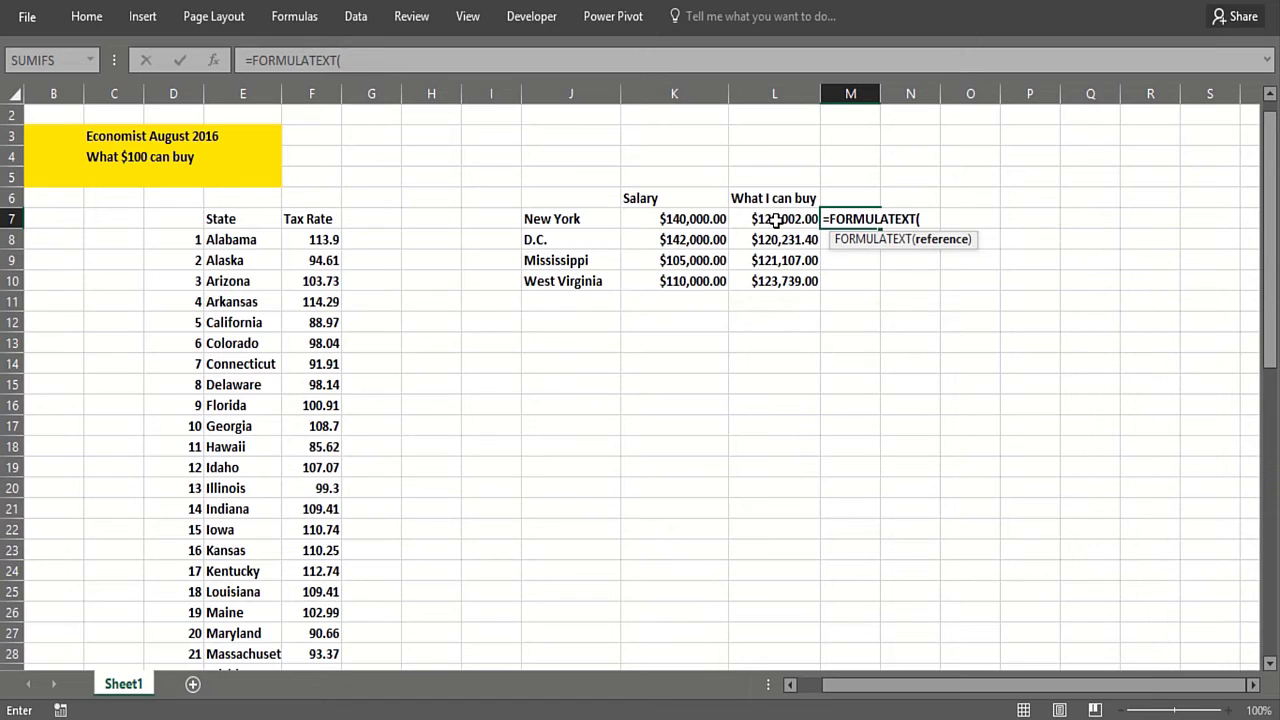
left_click(776, 220)
type(")")
key("Return")
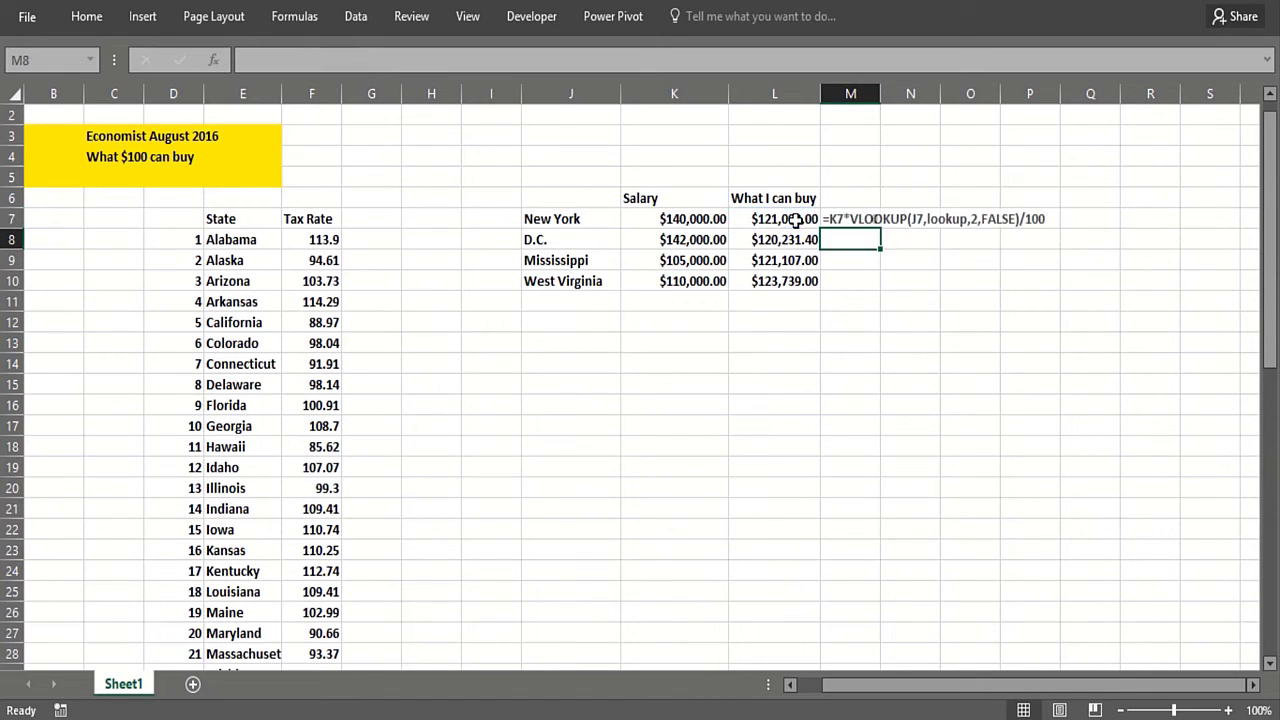
Step: Fill the M7 FORMULATEXT formula down to M10
left_click(867, 217)
left_click_drag(880, 228, 867, 283)
left_click(699, 422)
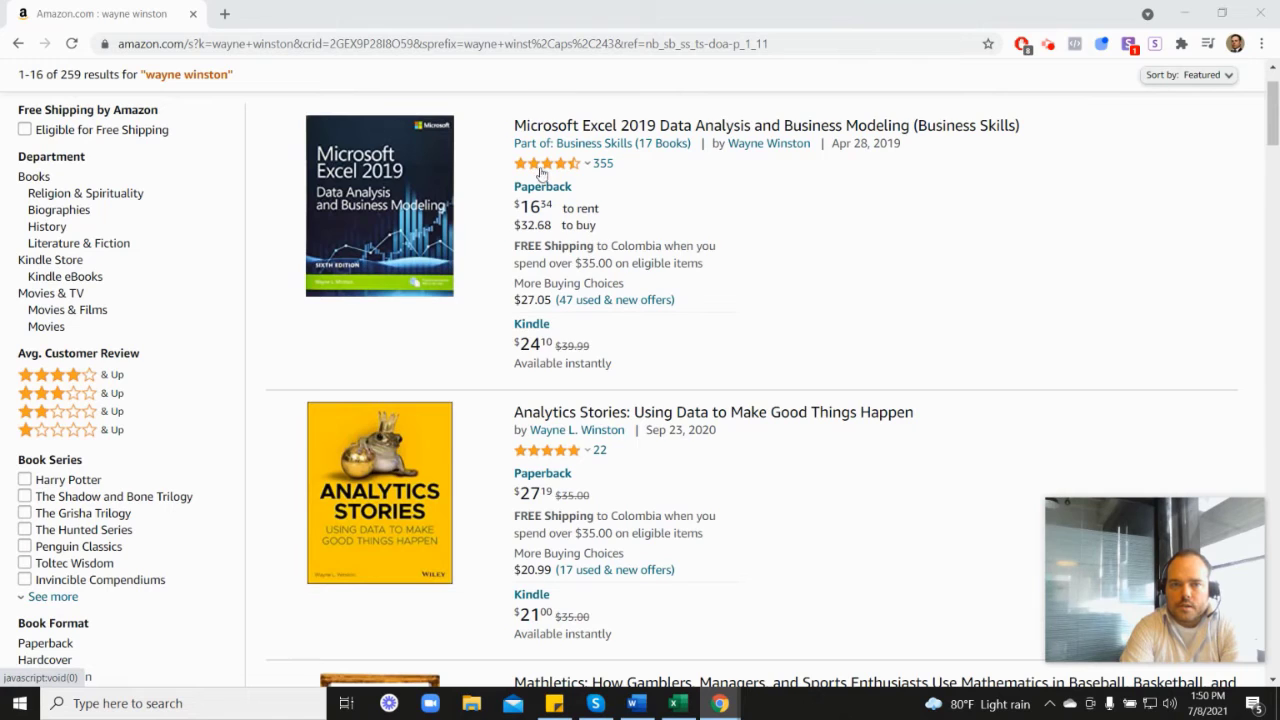
Step: Switch to the browser and scroll through the Amazon search results for Wayne Winston's books
mouse_move(549, 172)
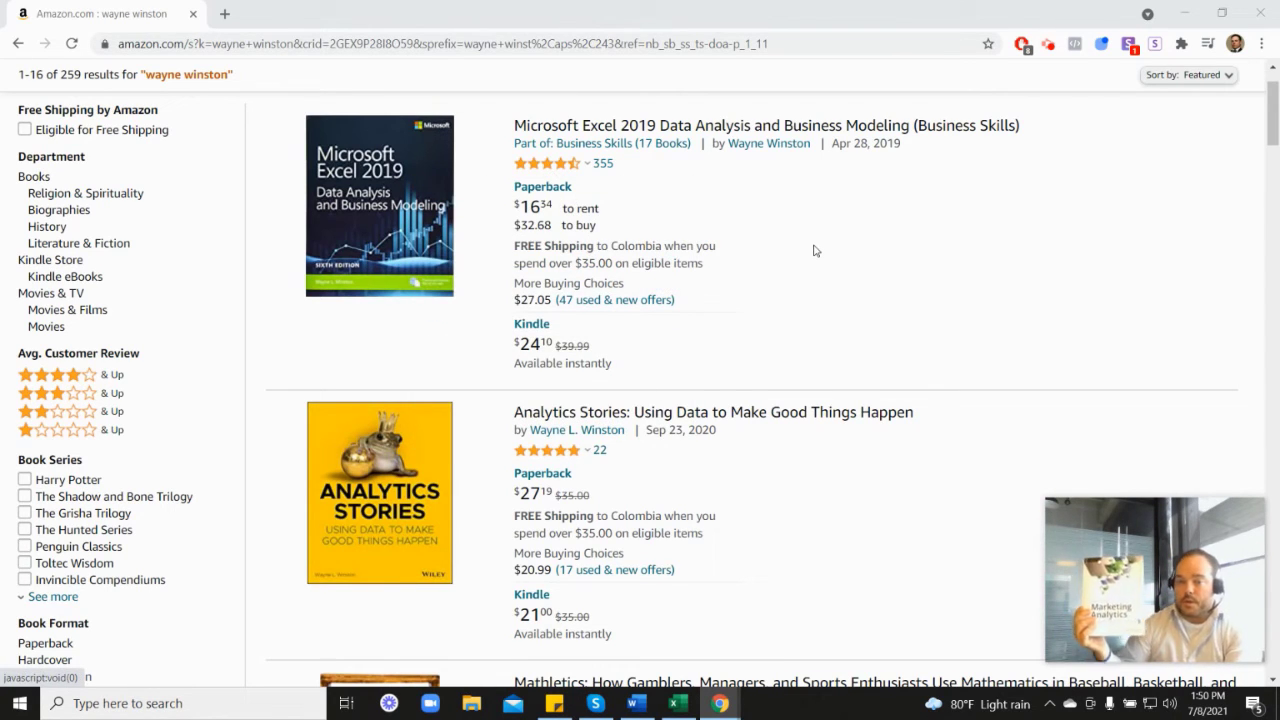
scroll(1137, 414, "down", 7)
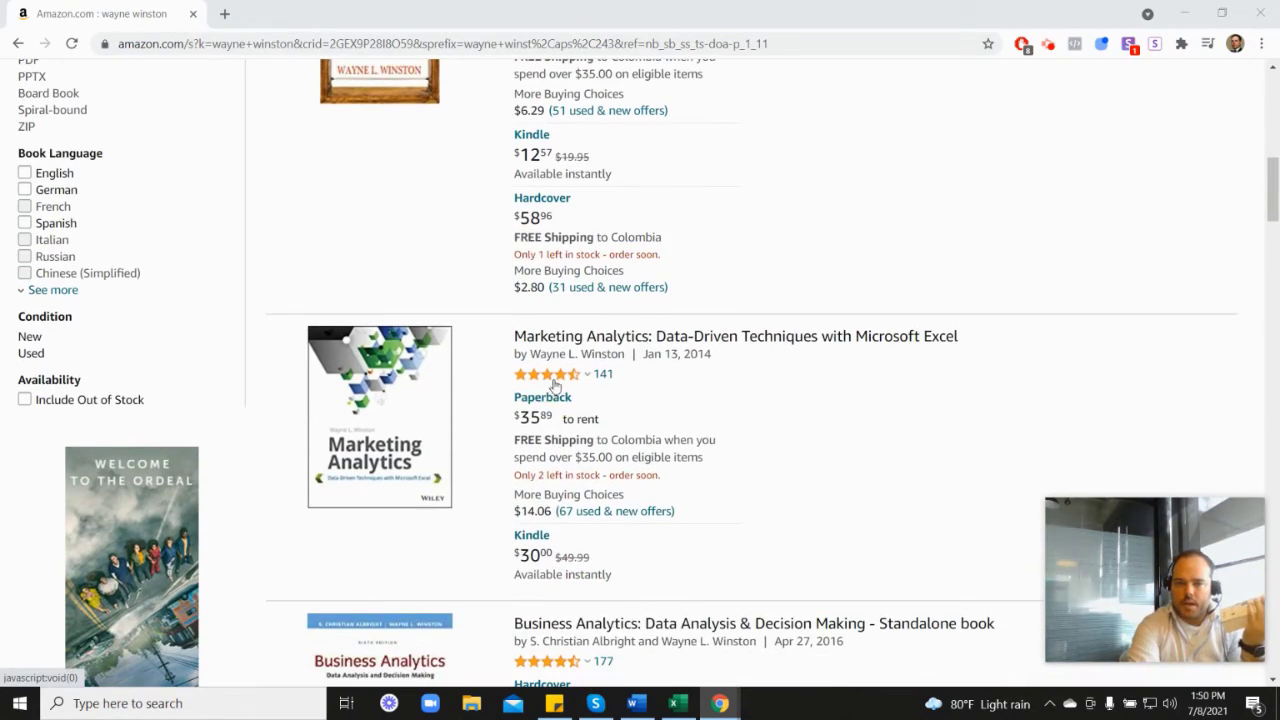
scroll(744, 380, "up", 4)
scroll(744, 380, "up", 2)
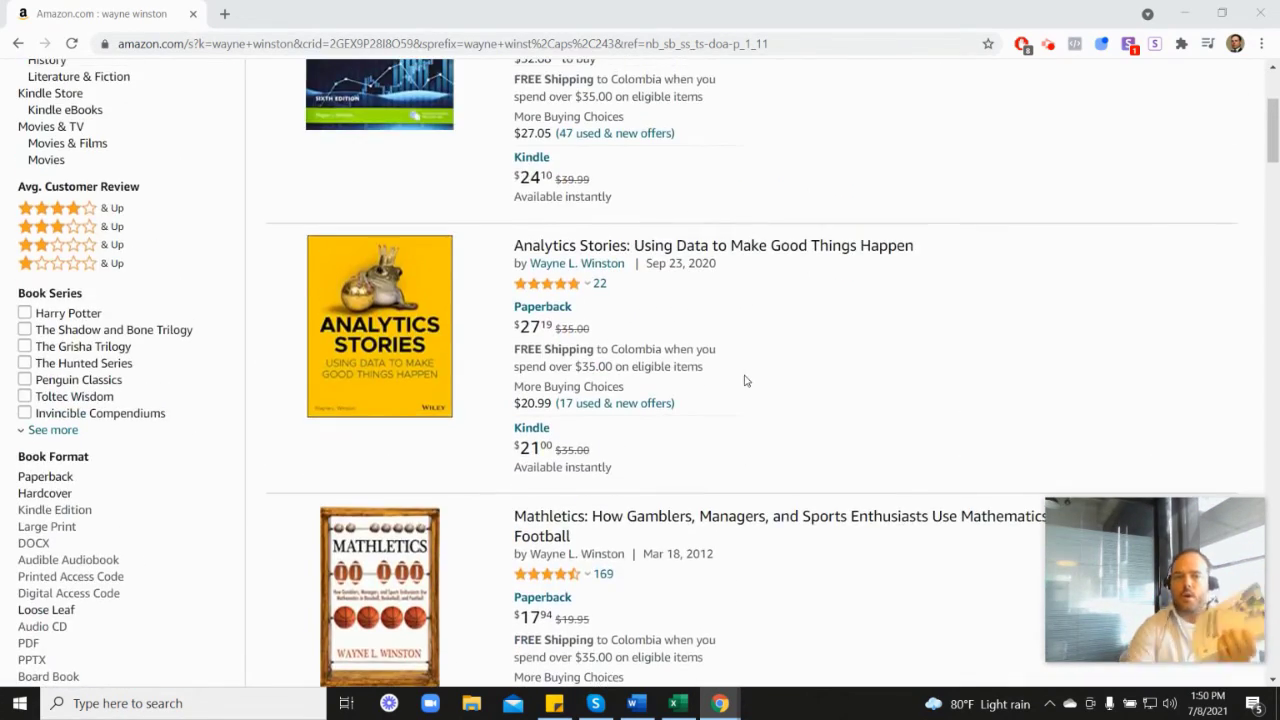